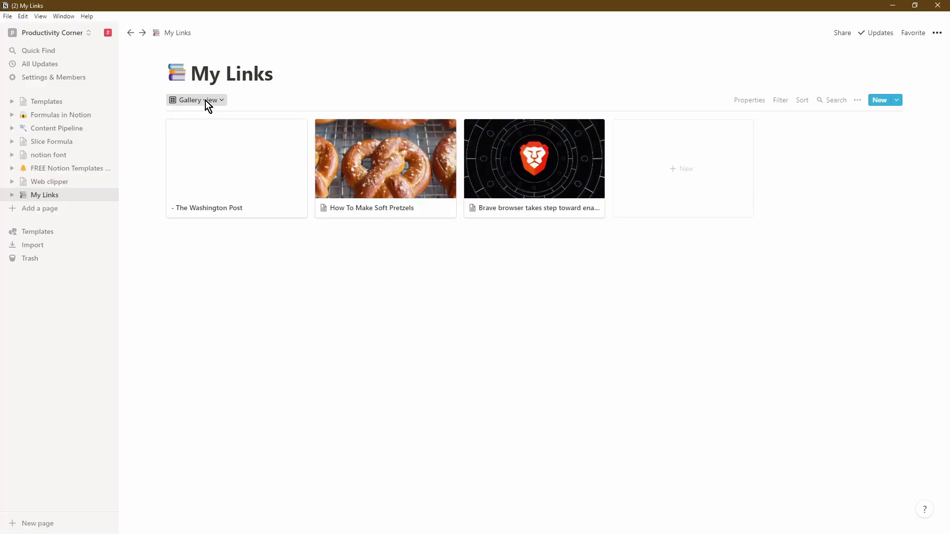
- Switch the My Links database from gallery view to table view
{"action": "left_click", "coordinate": [206, 100]}
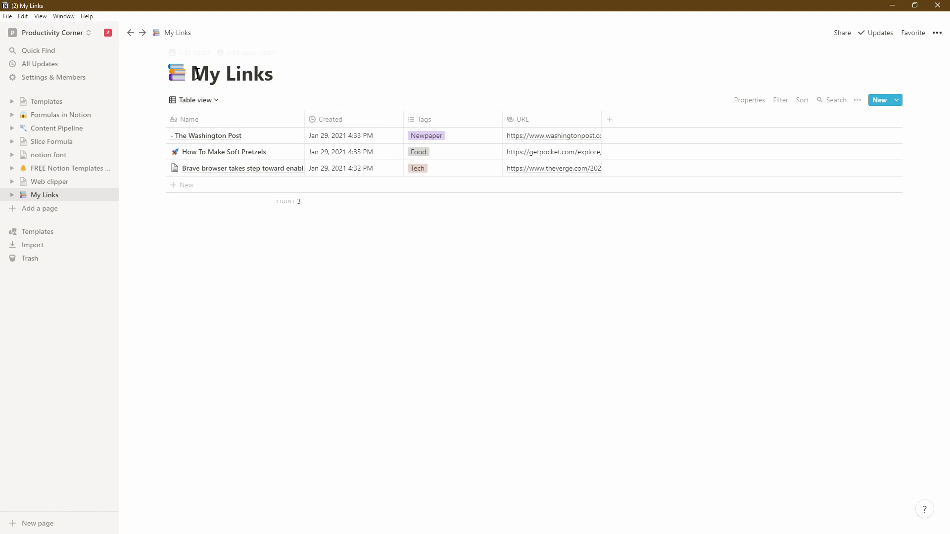
{"action": "left_click", "coordinate": [198, 149]}
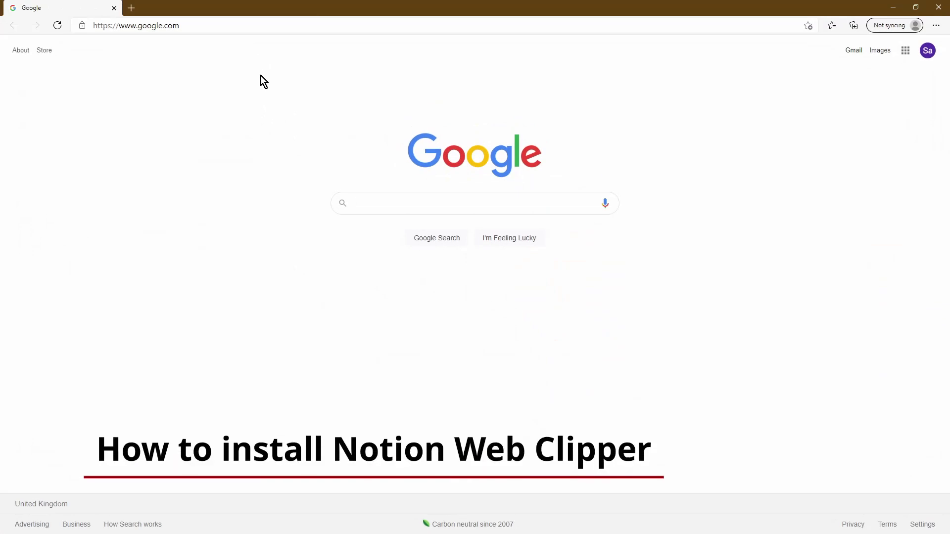
{"action": "left_click", "coordinate": [263, 19]}
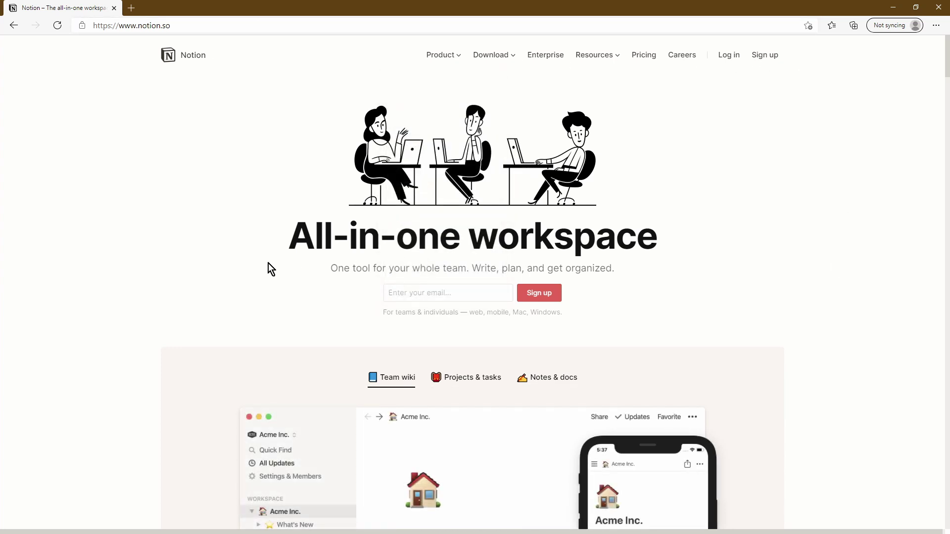
{"action": "mouse_move", "coordinate": [502, 59]}
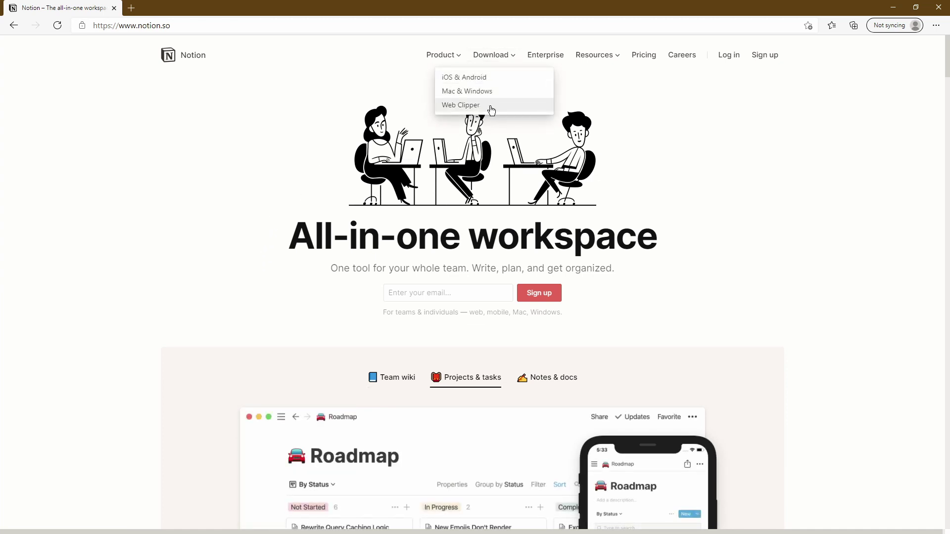
{"action": "left_click", "coordinate": [460, 105]}
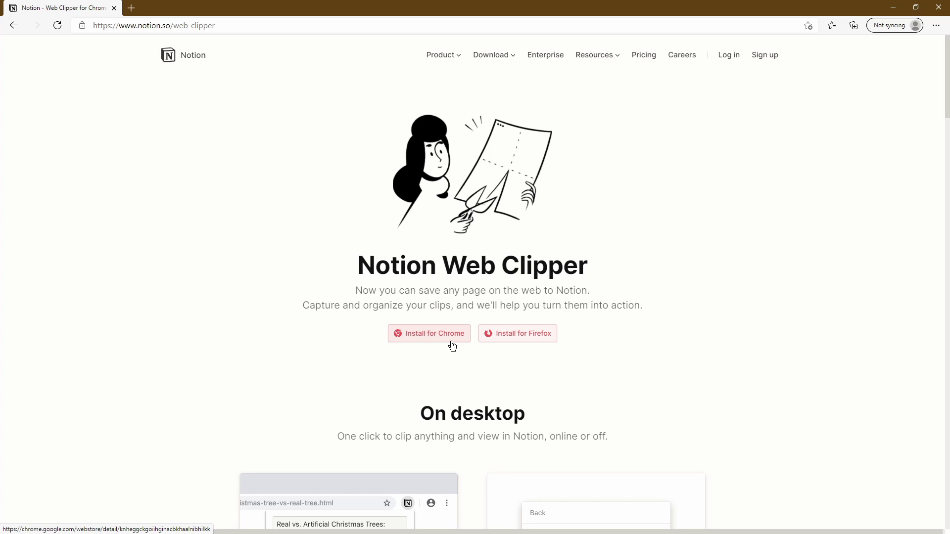
- Download Firefox by way of the Web Clipper's Firefox add-on page and run the downloaded installer
{"action": "left_click", "coordinate": [529, 340]}
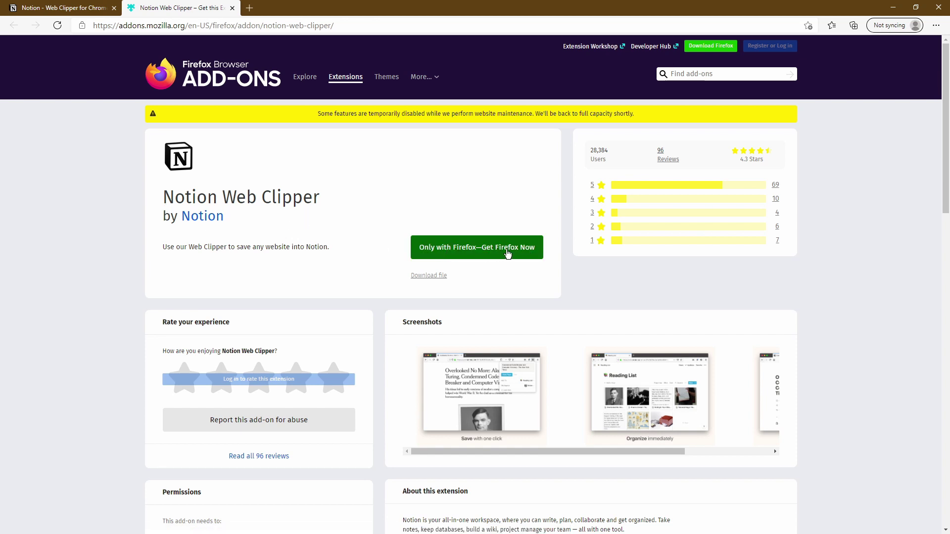
{"action": "left_click", "coordinate": [507, 253]}
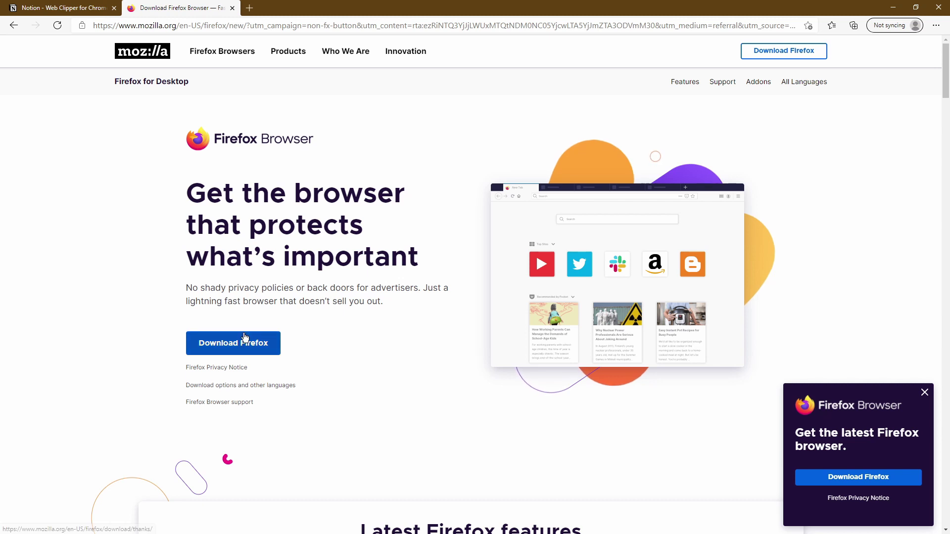
{"action": "left_click", "coordinate": [237, 343]}
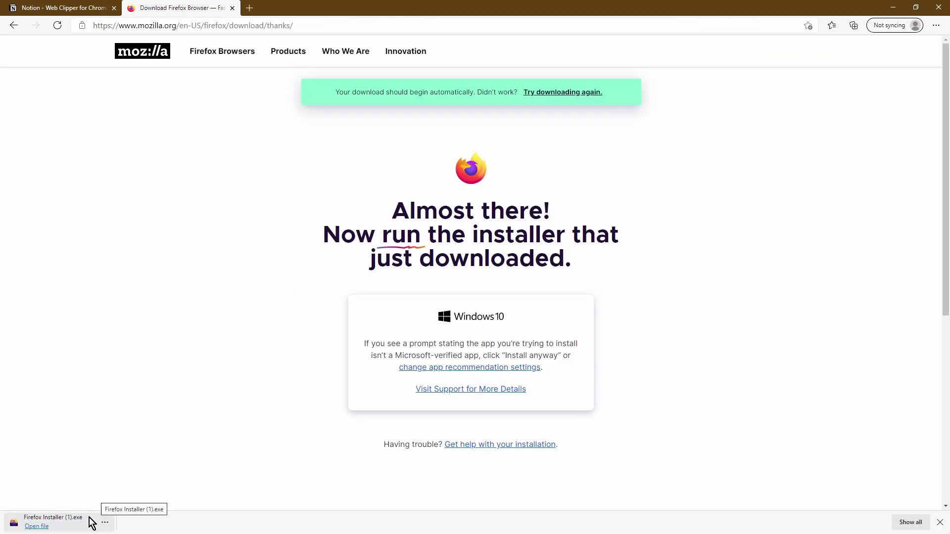
{"action": "left_click", "coordinate": [43, 527]}
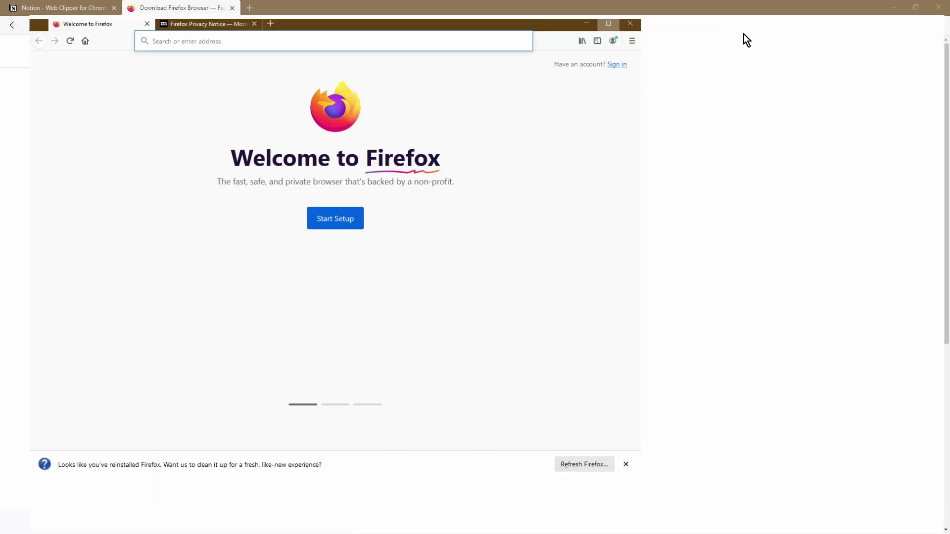
- In the new Firefox window, maximise it and open the Web Clipper download page on notion.so
{"action": "left_click", "coordinate": [744, 36]}
{"action": "left_click", "coordinate": [570, 29]}
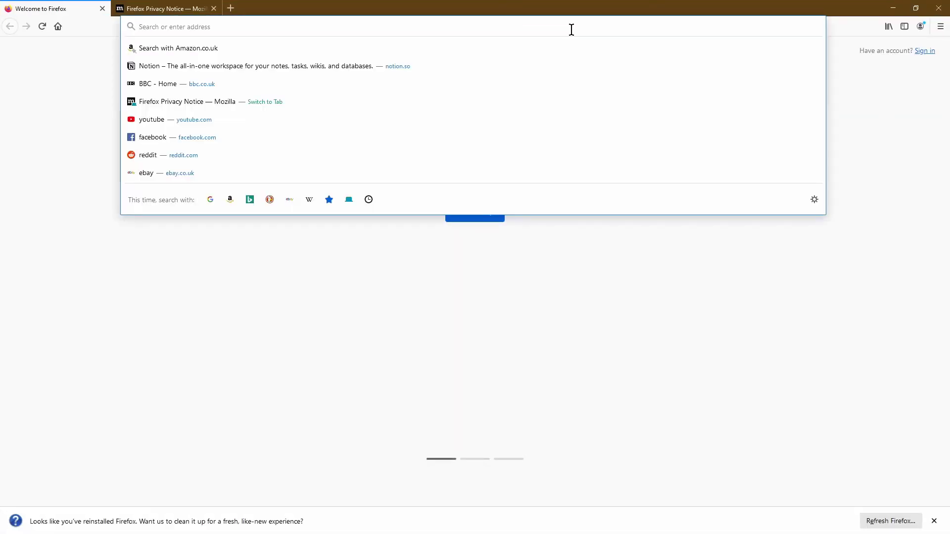
{"action": "left_click", "coordinate": [495, 65]}
{"action": "mouse_move", "coordinate": [494, 59]}
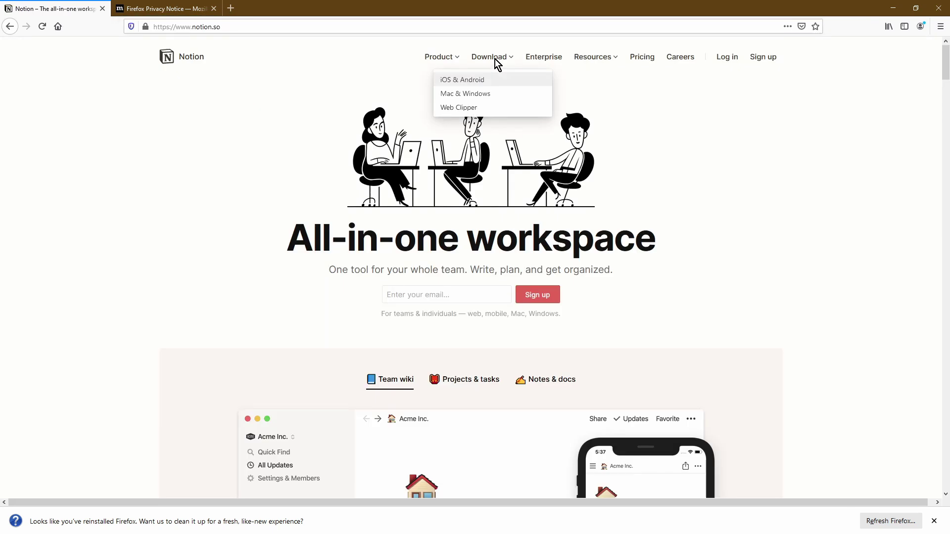
{"action": "left_click", "coordinate": [488, 109]}
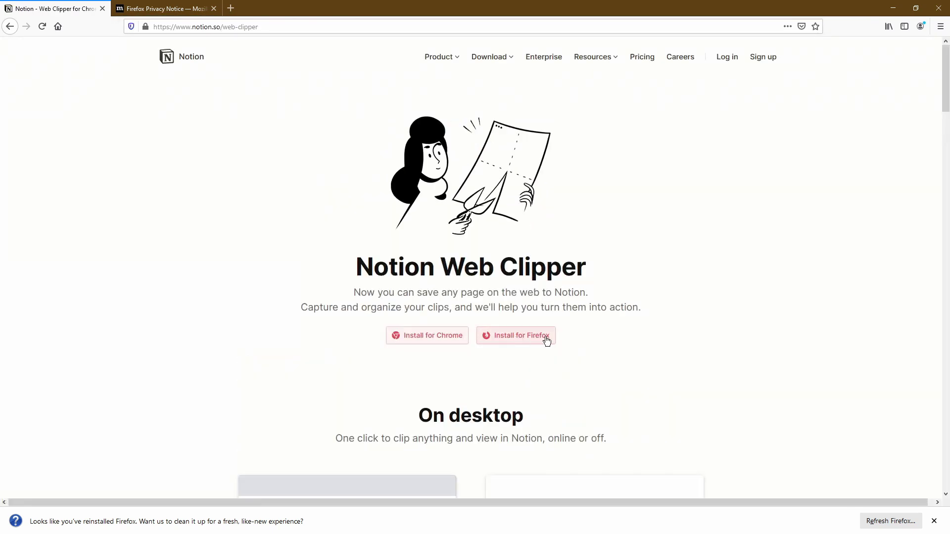
- Install the Notion Web Clipper add-on in Firefox, granting the requested permission and dismissing the notice
{"action": "left_click", "coordinate": [546, 340]}
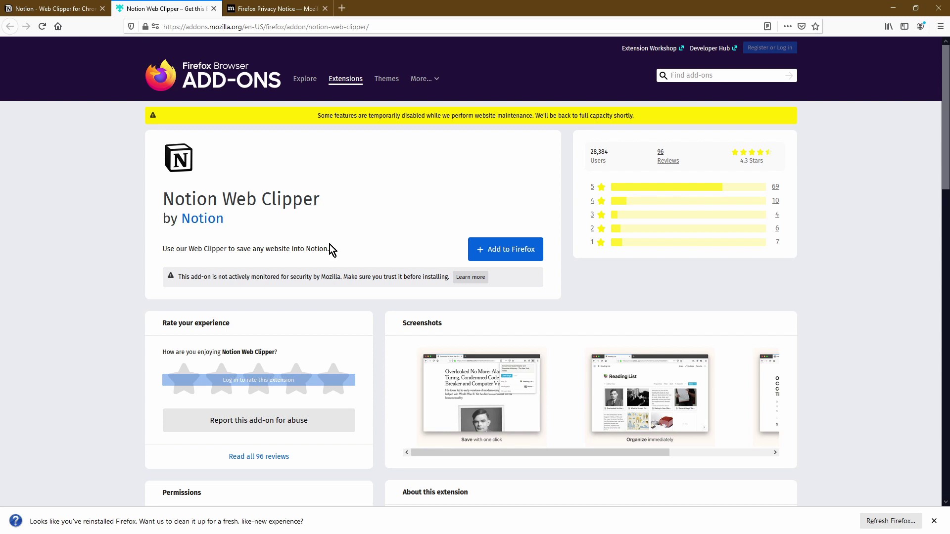
{"action": "left_click", "coordinate": [509, 254]}
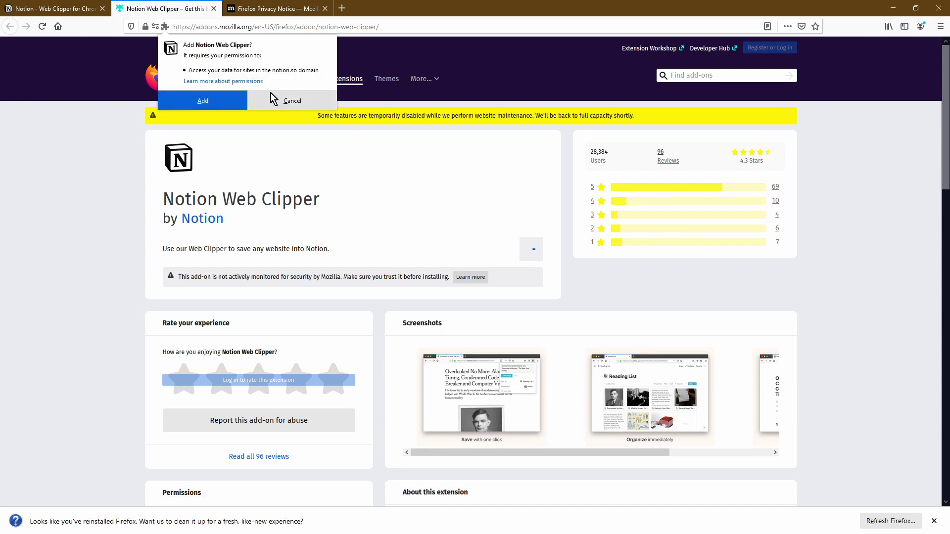
{"action": "left_click", "coordinate": [213, 97]}
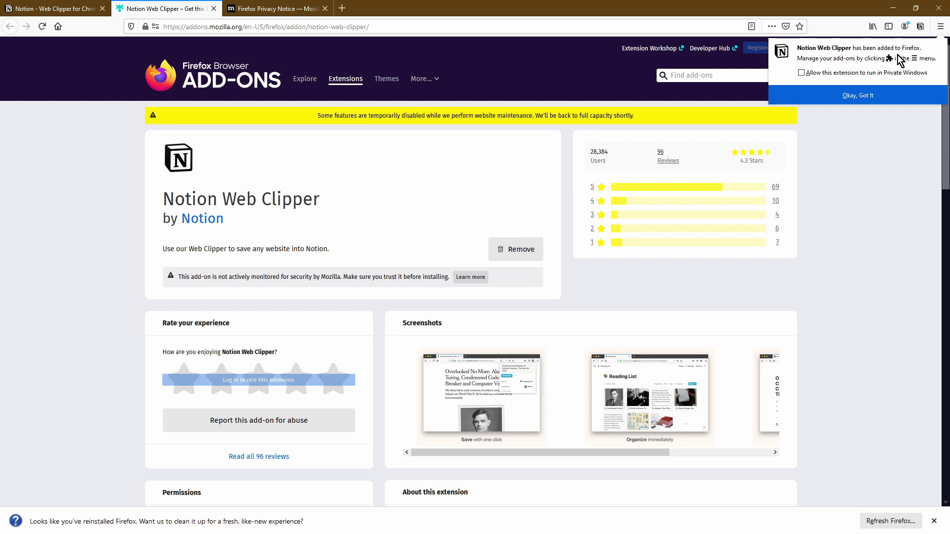
{"action": "left_click", "coordinate": [859, 96]}
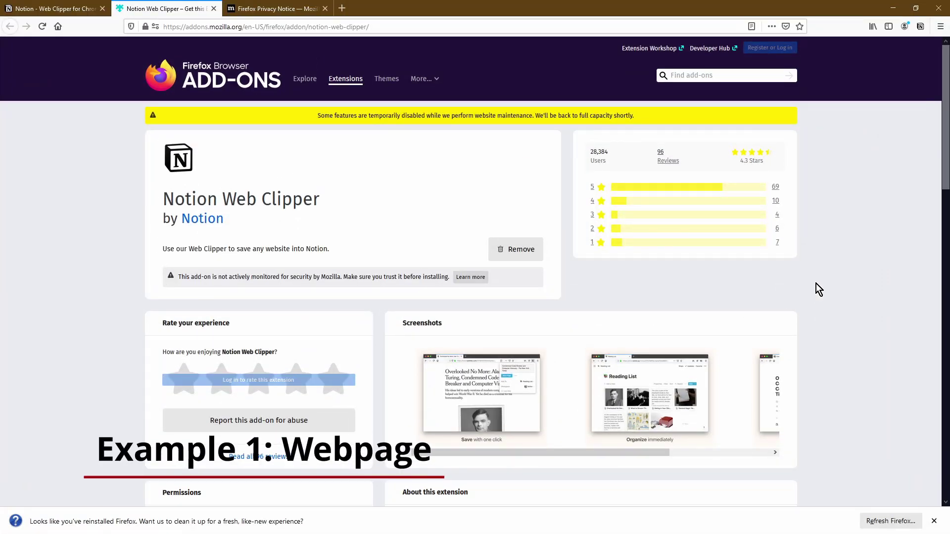
- Examine the Notion Web Clipper add-on page, including the text under "About this extension"
{"action": "scroll", "coordinate": [815, 287], "scroll_direction": "down", "scroll_amount": 5}
{"action": "scroll", "coordinate": [815, 289], "scroll_direction": "down", "scroll_amount": 4}
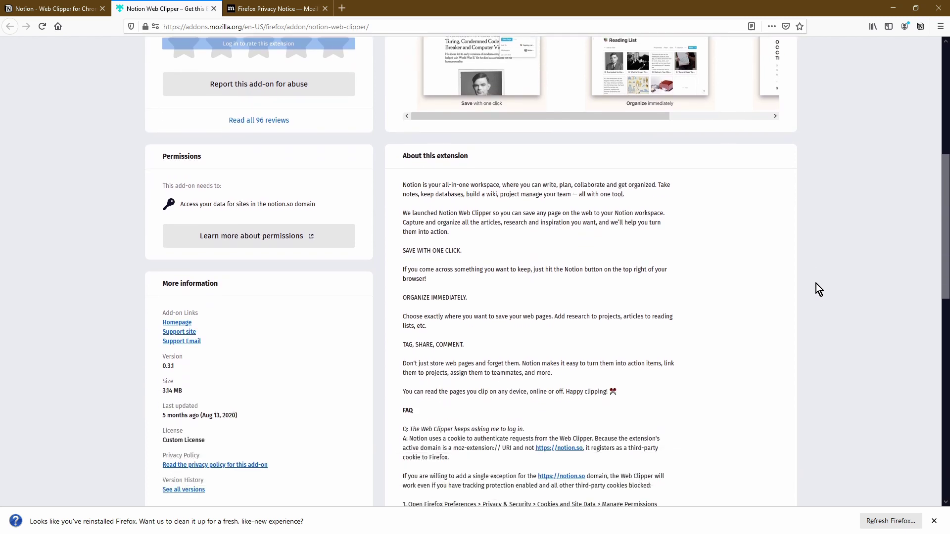
{"action": "left_click_drag", "start_coordinate": [458, 117], "coordinate": [625, 127]}
{"action": "left_click_drag", "start_coordinate": [477, 144], "coordinate": [530, 301]}
{"action": "left_click", "coordinate": [568, 302]}
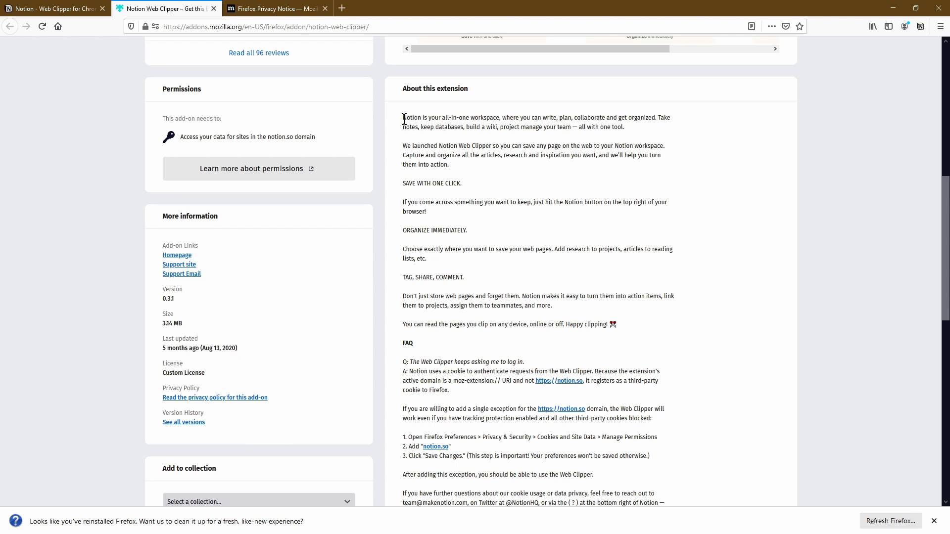
{"action": "left_click_drag", "start_coordinate": [402, 118], "coordinate": [544, 344]}
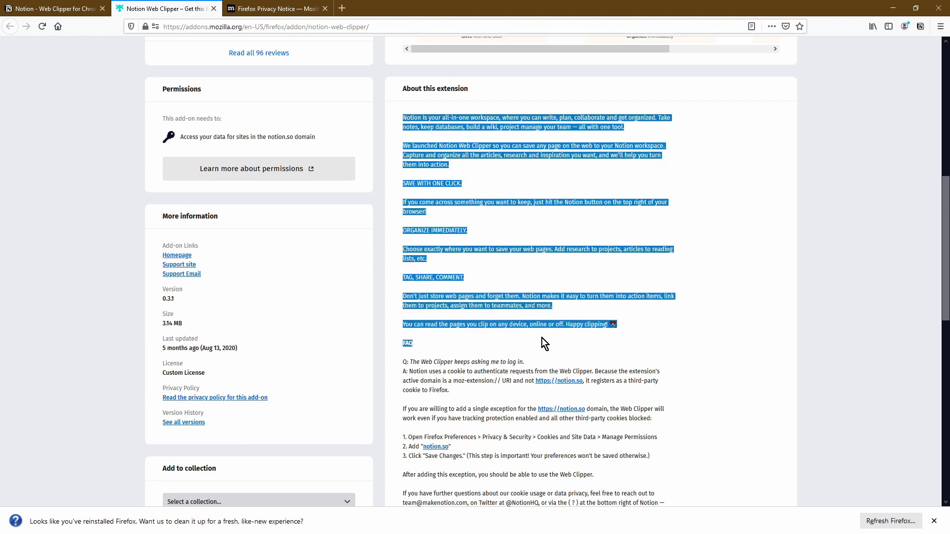
{"action": "right_click", "coordinate": [544, 254]}
{"action": "left_click", "coordinate": [568, 260]}
{"action": "left_click", "coordinate": [704, 222]}
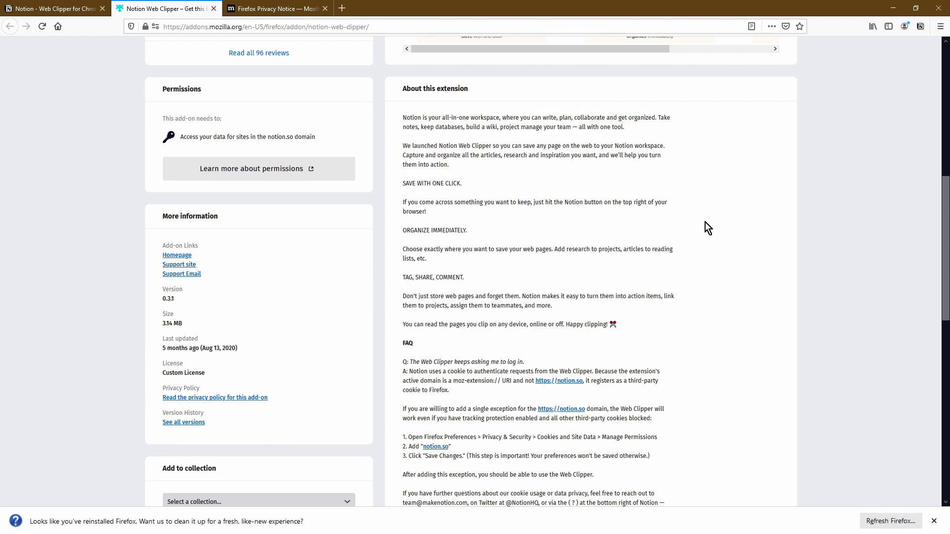
{"action": "scroll", "coordinate": [705, 221], "scroll_direction": "up", "scroll_amount": 10}
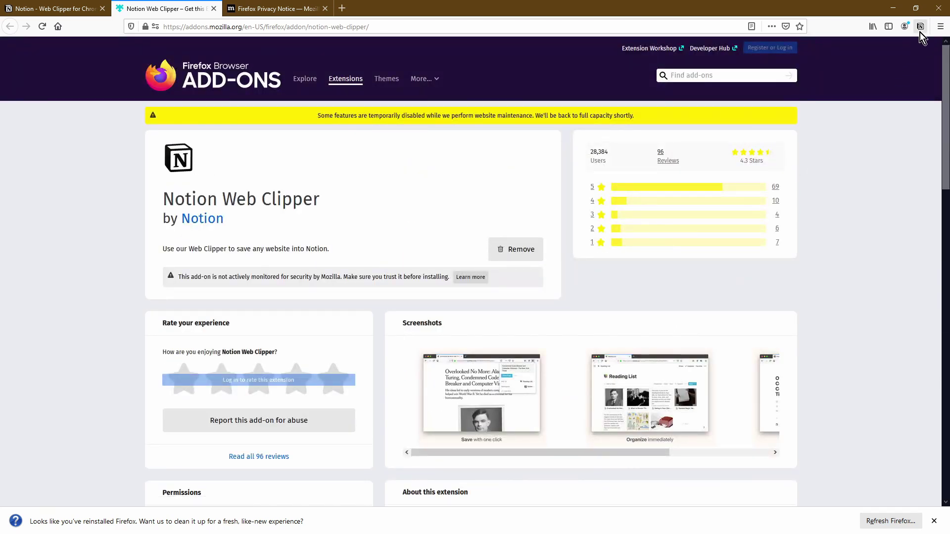
- Log in to Notion from the Web Clipper extension and return to the add-on page
{"action": "left_click", "coordinate": [920, 32]}
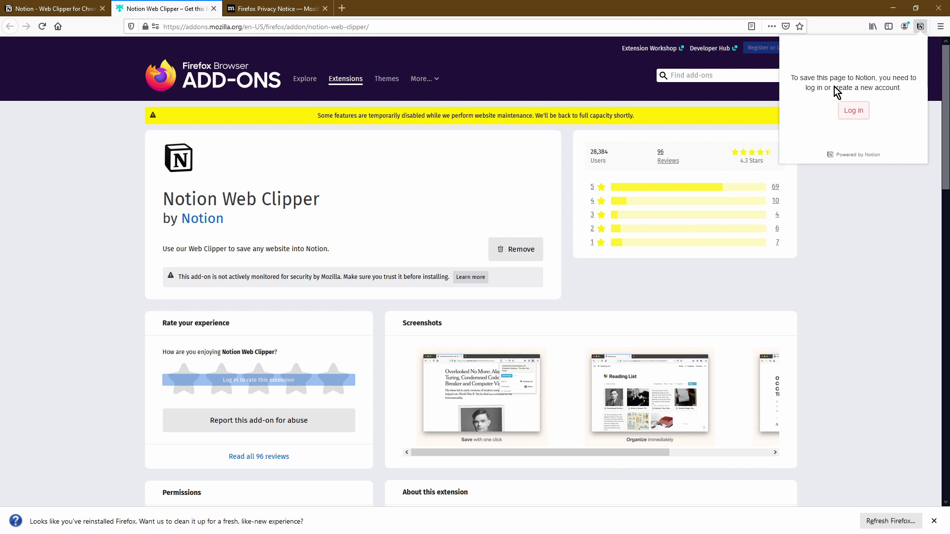
{"action": "left_click", "coordinate": [861, 113]}
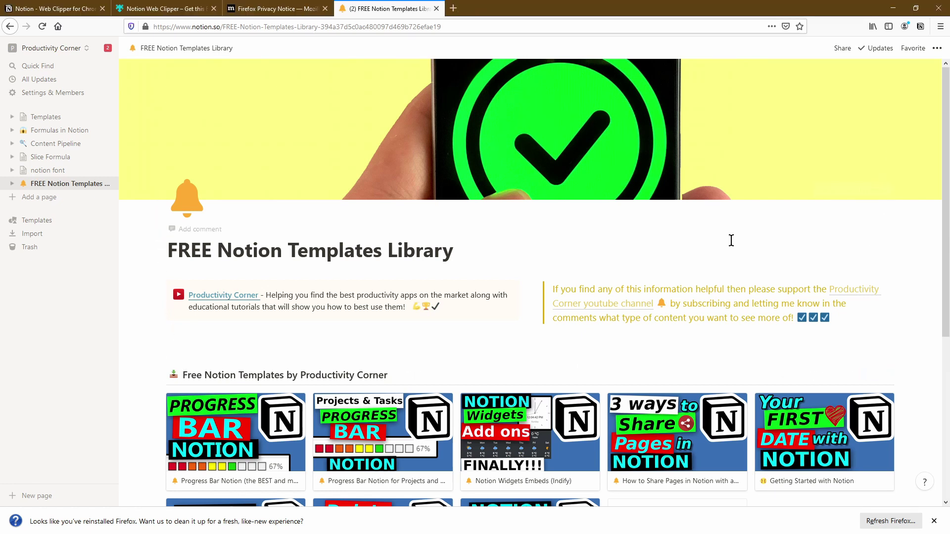
{"action": "left_click", "coordinate": [186, 10]}
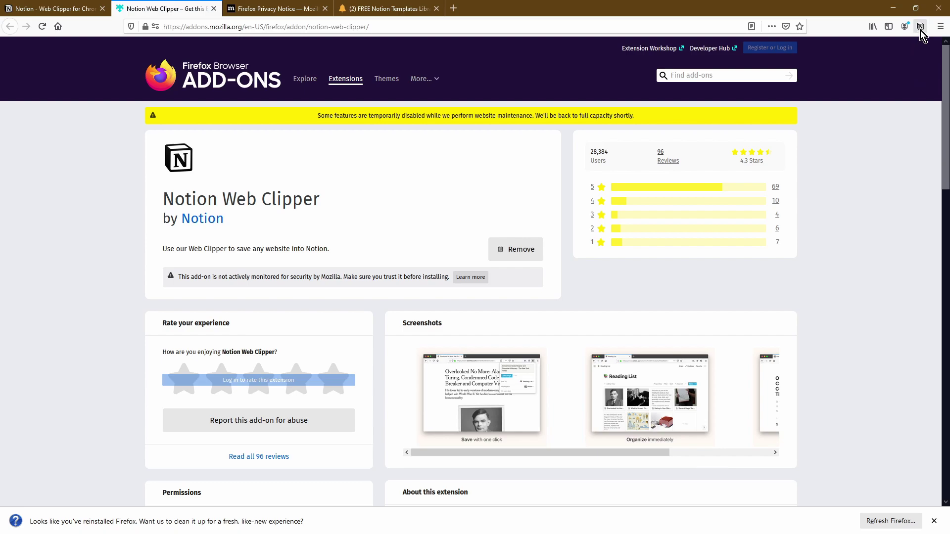
{"action": "left_click", "coordinate": [920, 31]}
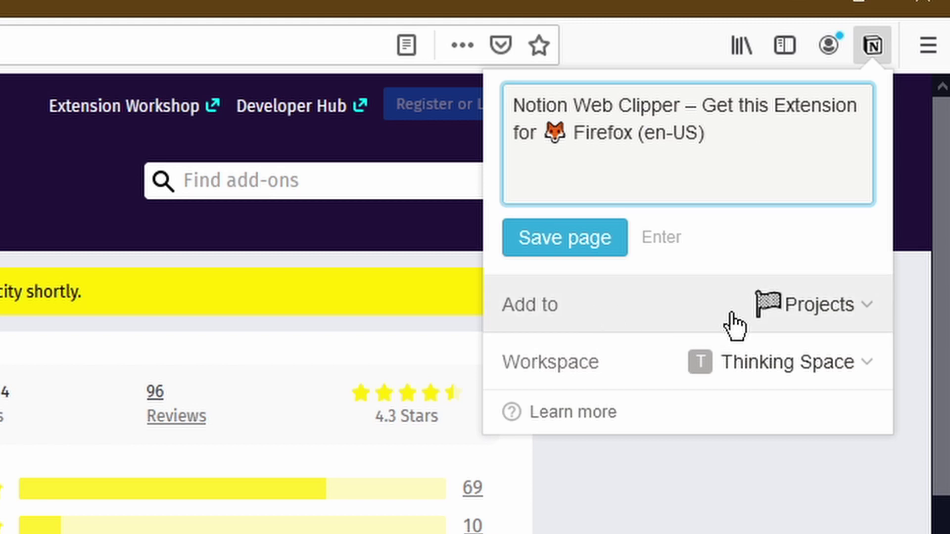
{"action": "left_click", "coordinate": [644, 384]}
{"action": "left_click", "coordinate": [678, 319]}
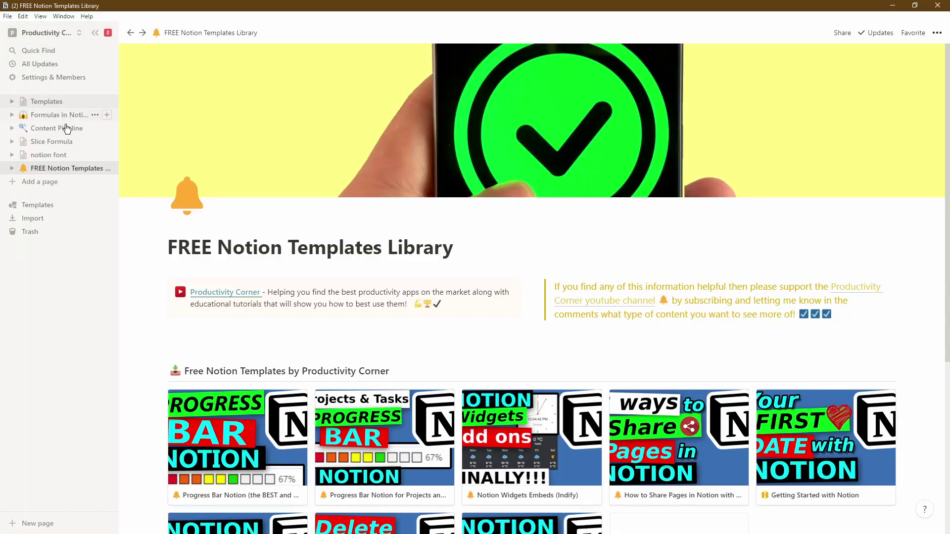
- In the Notion desktop app, create a new page titled "Web clipper" and return to Firefox
{"action": "left_click", "coordinate": [56, 182]}
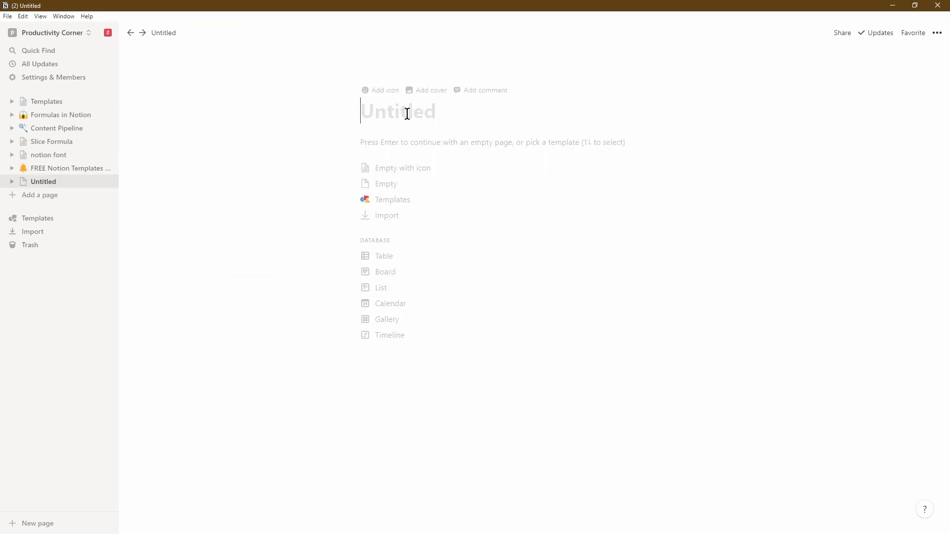
{"action": "type", "text": "Web clipper"}
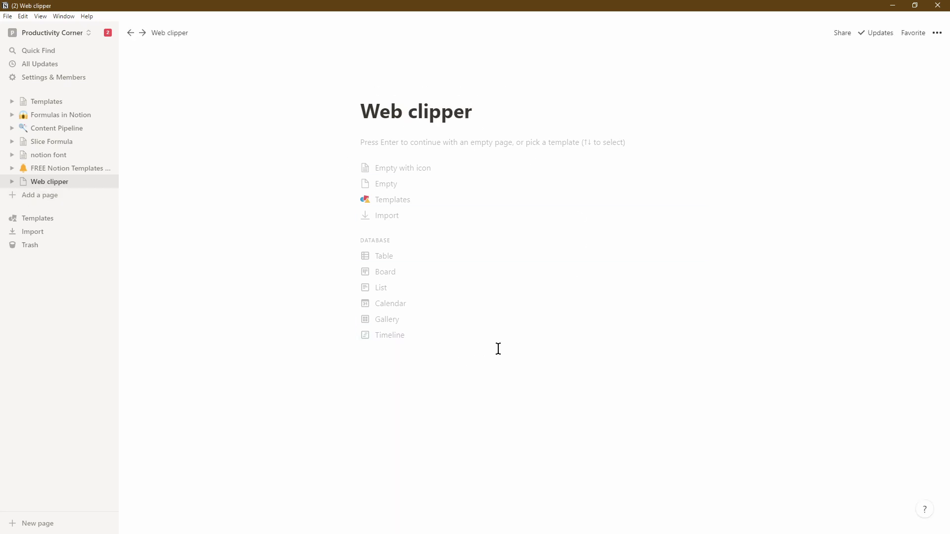
{"action": "key", "text": "alt+Tab"}
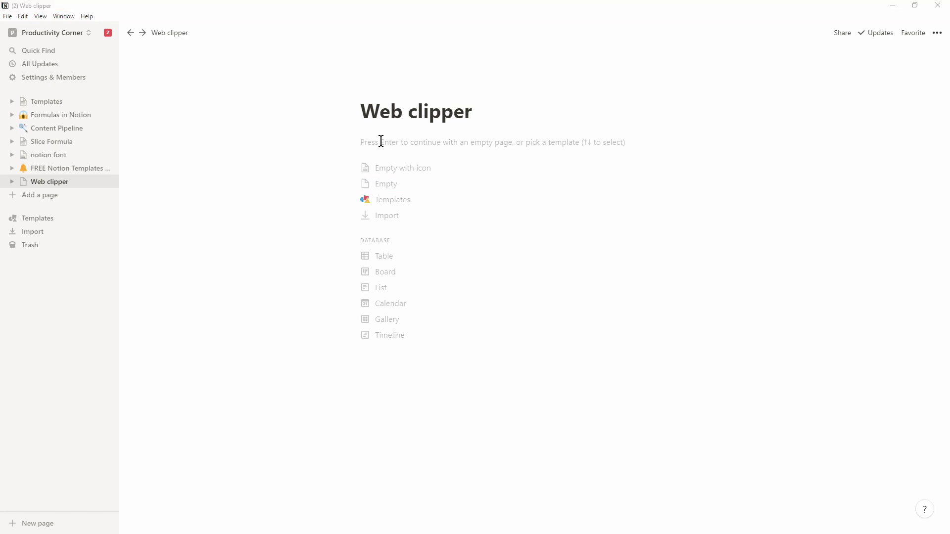
- Clip the add-on page into the "Web clipper" page of the Productivity Corner workspace, keeping the suggested title
{"action": "left_click", "coordinate": [920, 26]}
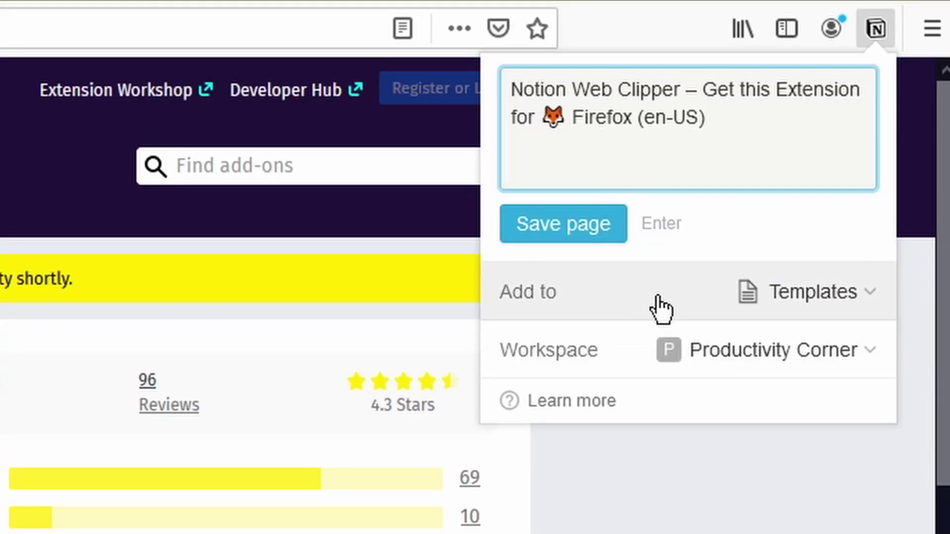
{"action": "left_click", "coordinate": [686, 294]}
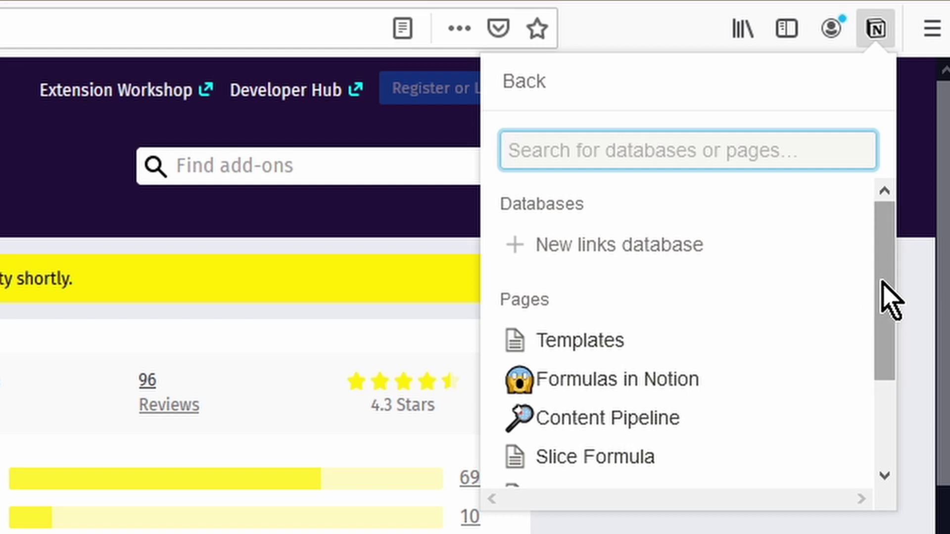
{"action": "left_click_drag", "start_coordinate": [882, 280], "coordinate": [901, 404]}
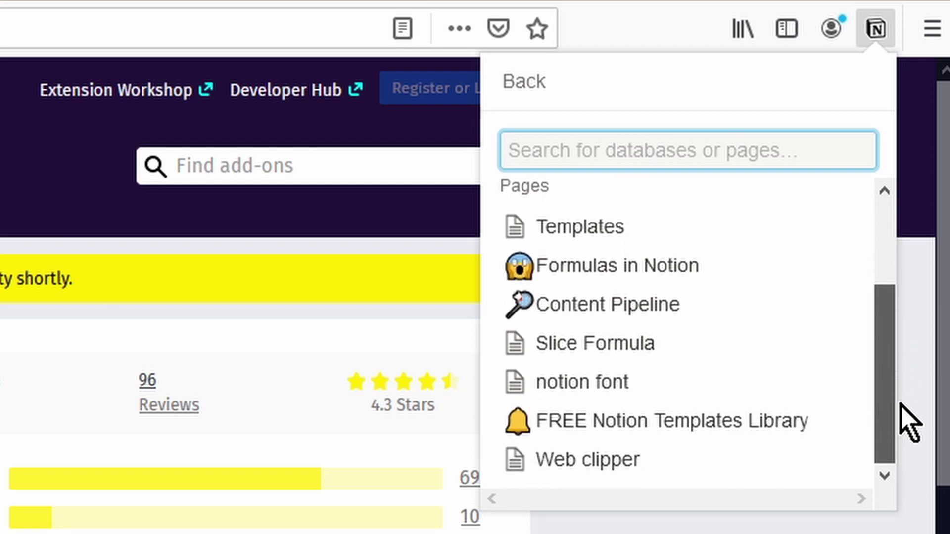
{"action": "left_click", "coordinate": [703, 478]}
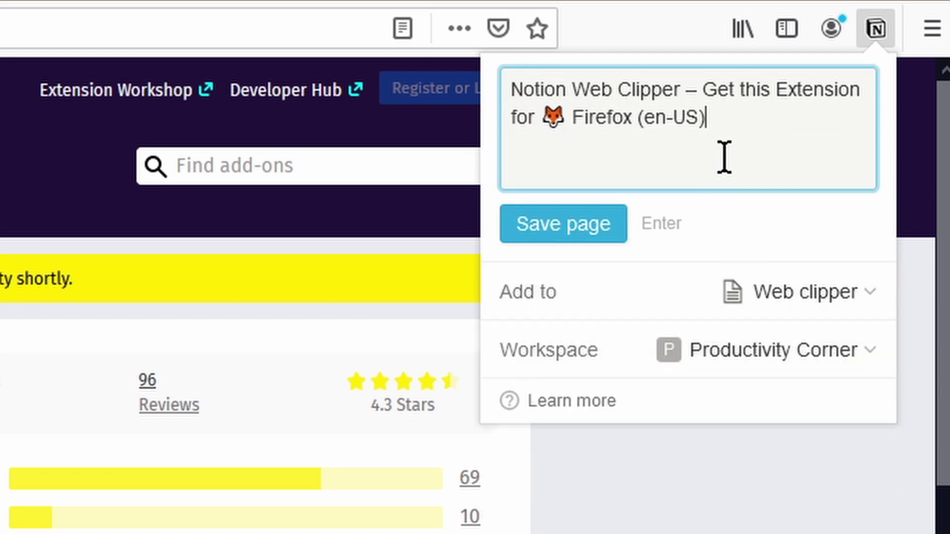
{"action": "left_click_drag", "start_coordinate": [723, 157], "coordinate": [504, 89]}
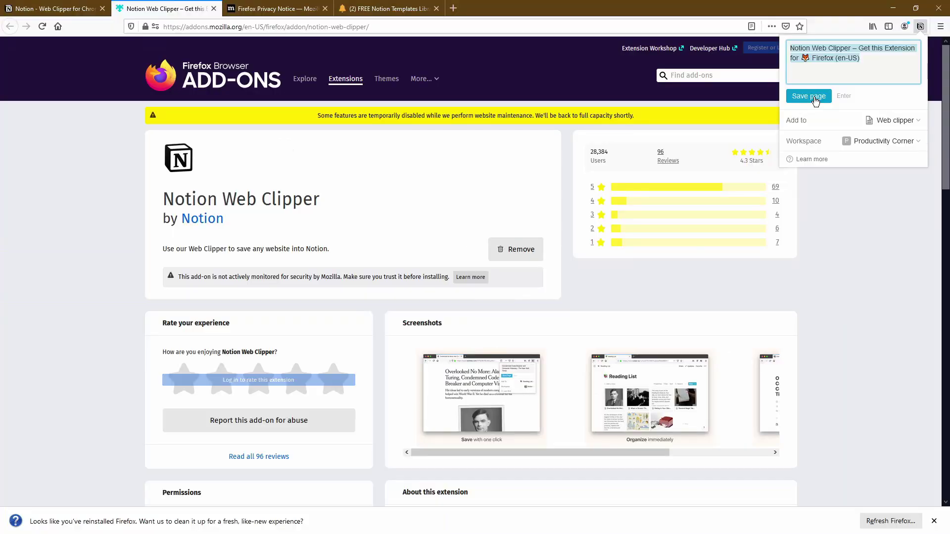
{"action": "left_click", "coordinate": [574, 237]}
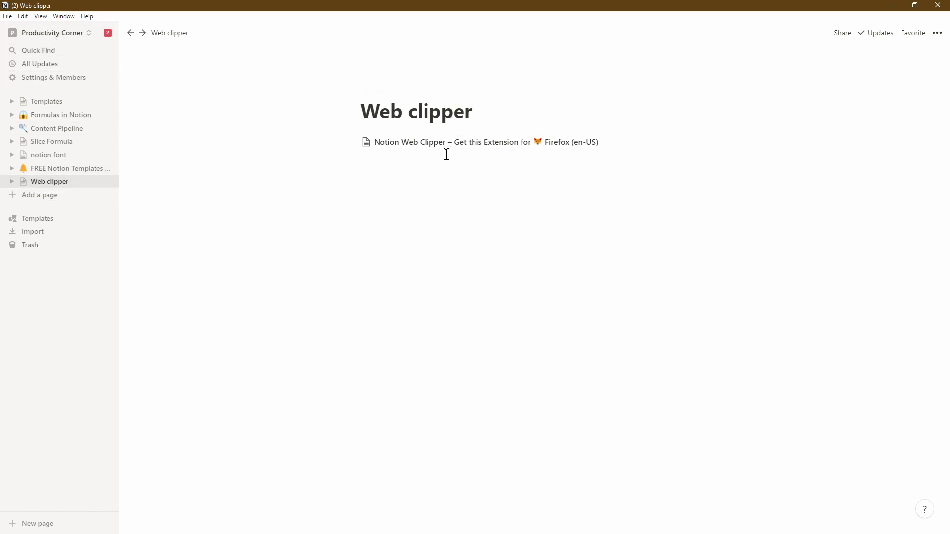
- Open the clipped add-on page and examine its title, source link, image and opening text
{"action": "left_click", "coordinate": [562, 145]}
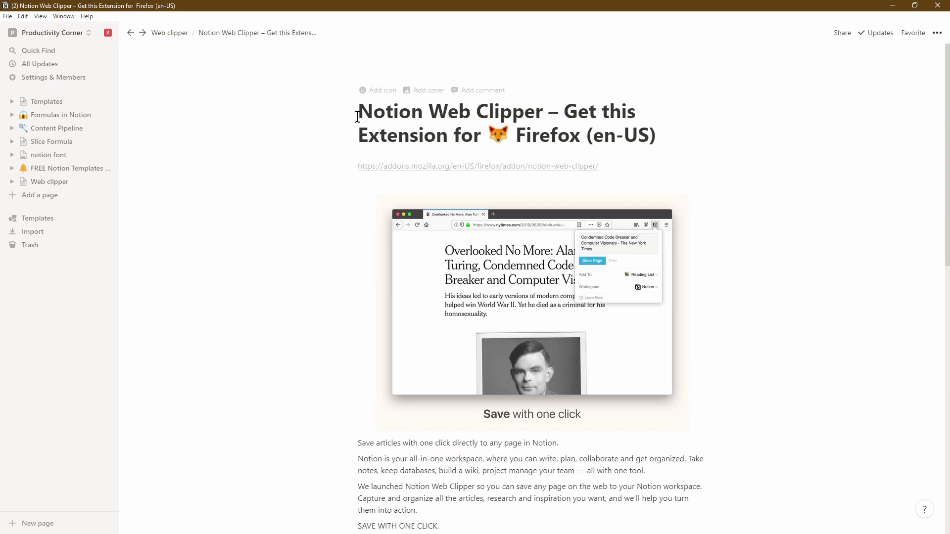
{"action": "left_click_drag", "start_coordinate": [360, 114], "coordinate": [658, 122]}
{"action": "left_click", "coordinate": [662, 138]}
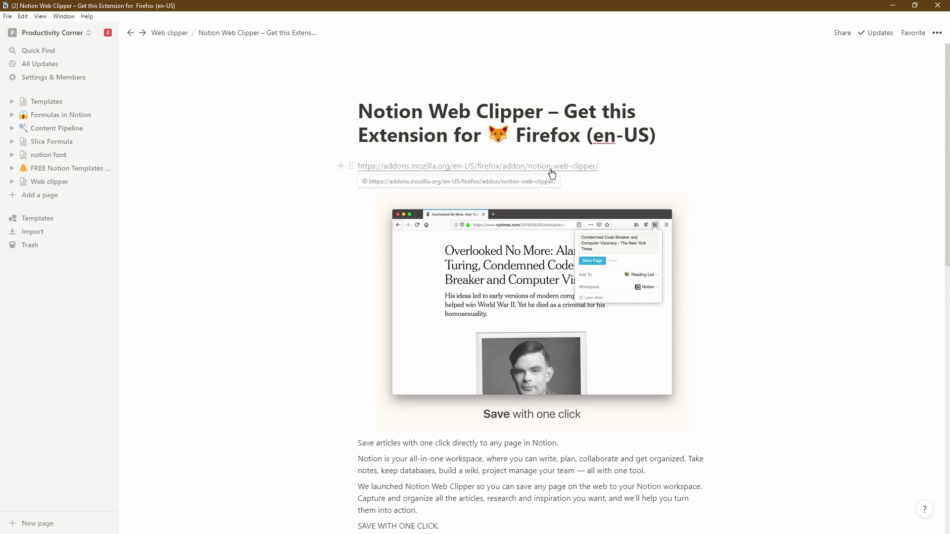
{"action": "scroll", "coordinate": [737, 192], "scroll_direction": "down", "scroll_amount": 3}
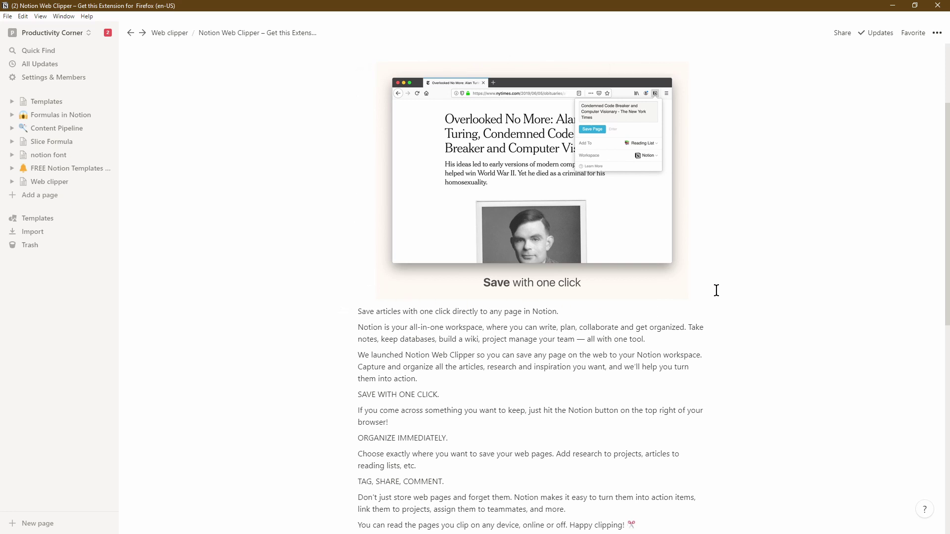
{"action": "scroll", "coordinate": [716, 290], "scroll_direction": "down", "scroll_amount": 6}
- Bold the paragraphs from "We launched Notion Web Clipper" through "Choose exactly where you want to save", and remove the bold again
{"action": "left_click_drag", "start_coordinate": [468, 99], "coordinate": [468, 196]}
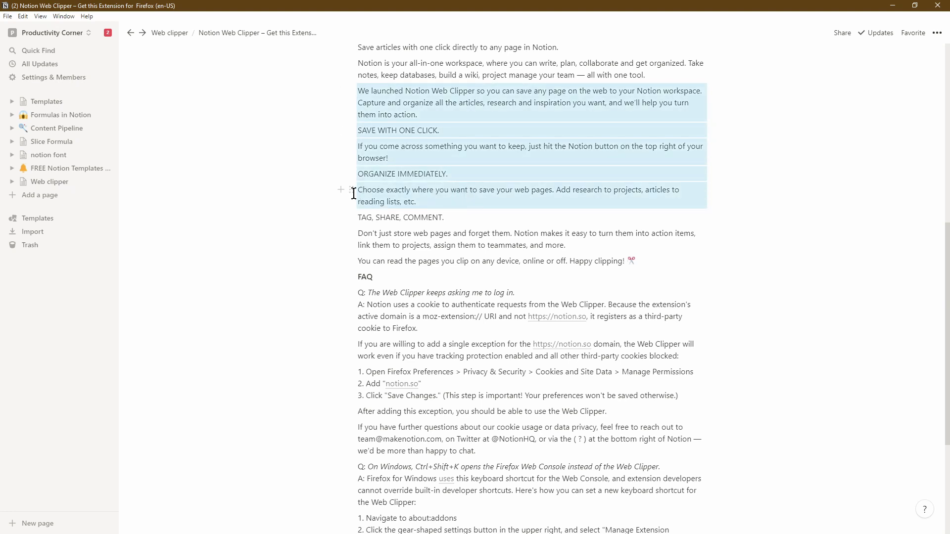
{"action": "key", "text": "ctrl+b"}
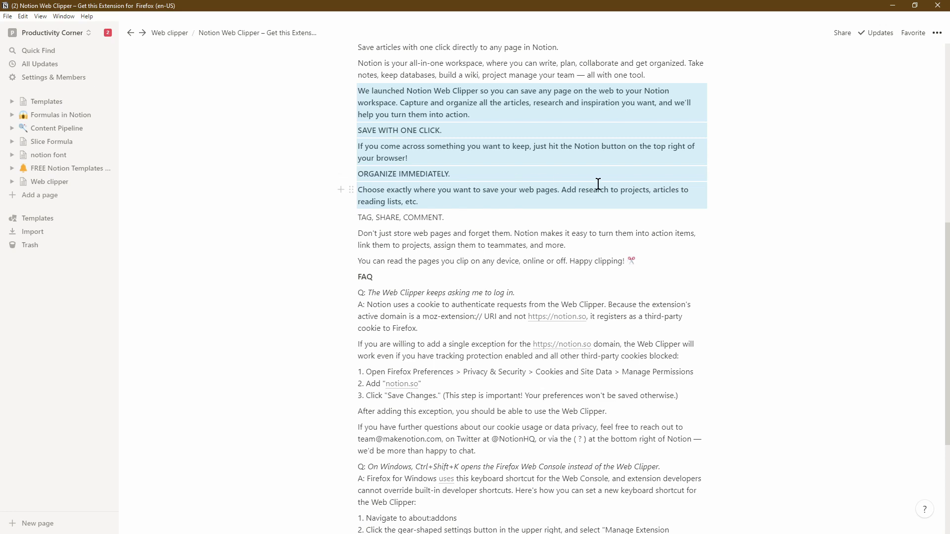
{"action": "key", "text": "ctrl+b"}
{"action": "left_click", "coordinate": [684, 217]}
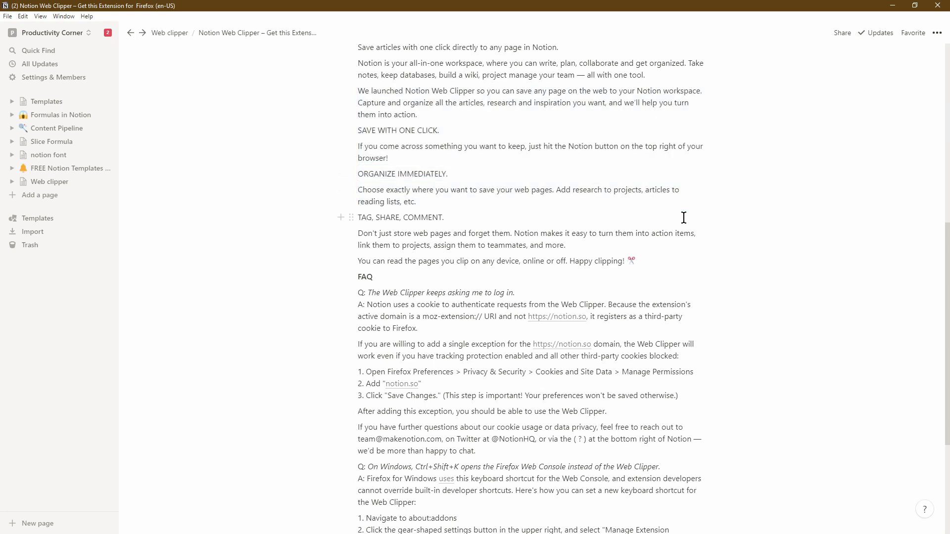
- Look through the rest of the clipped page, from the FAQ at its end back up to the image
{"action": "scroll", "coordinate": [684, 217], "scroll_direction": "down", "scroll_amount": 4}
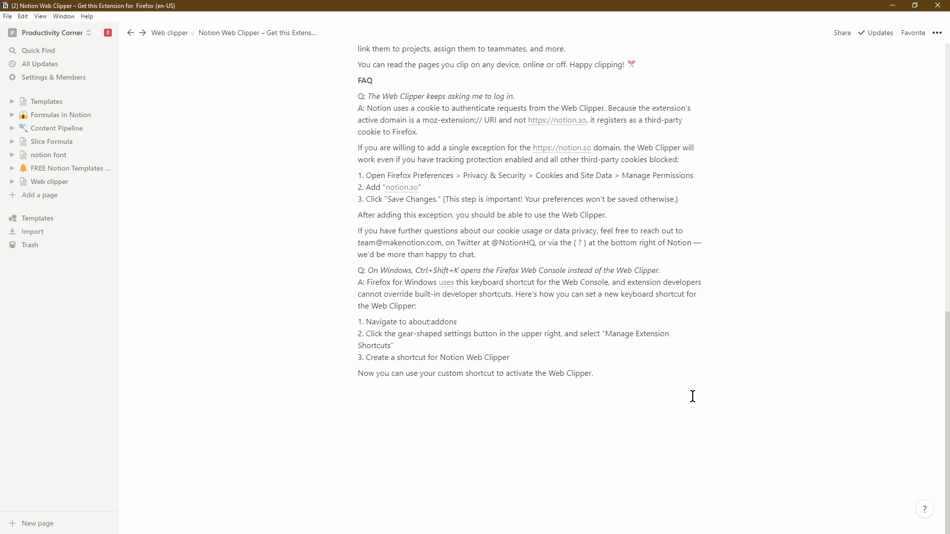
{"action": "scroll", "coordinate": [939, 277], "scroll_direction": "up", "scroll_amount": 8}
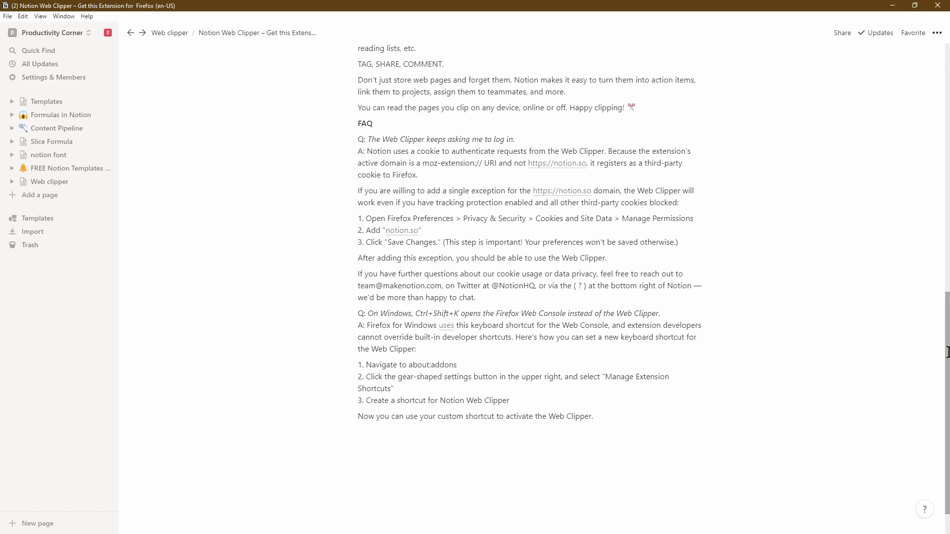
{"action": "scroll", "coordinate": [939, 203], "scroll_direction": "up", "scroll_amount": 2}
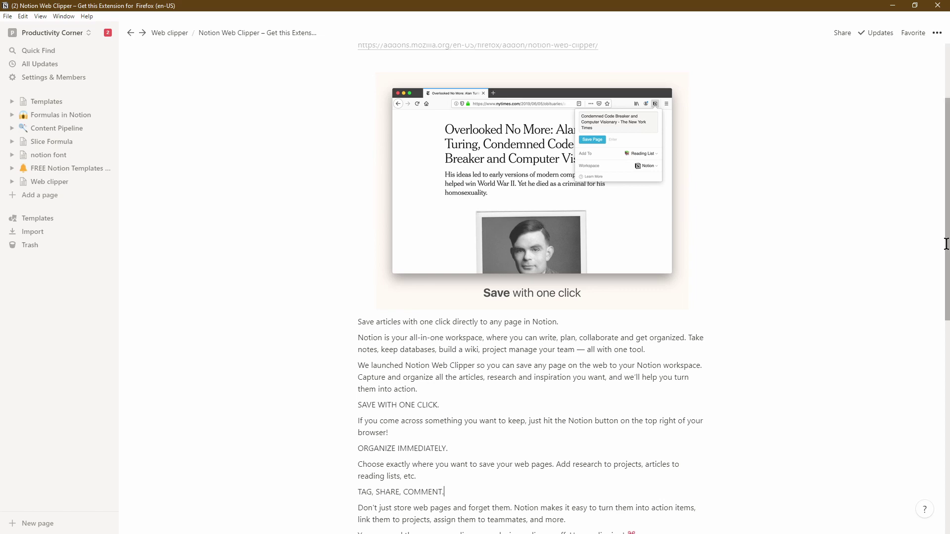
{"action": "left_click_drag", "start_coordinate": [946, 244], "coordinate": [586, 444]}
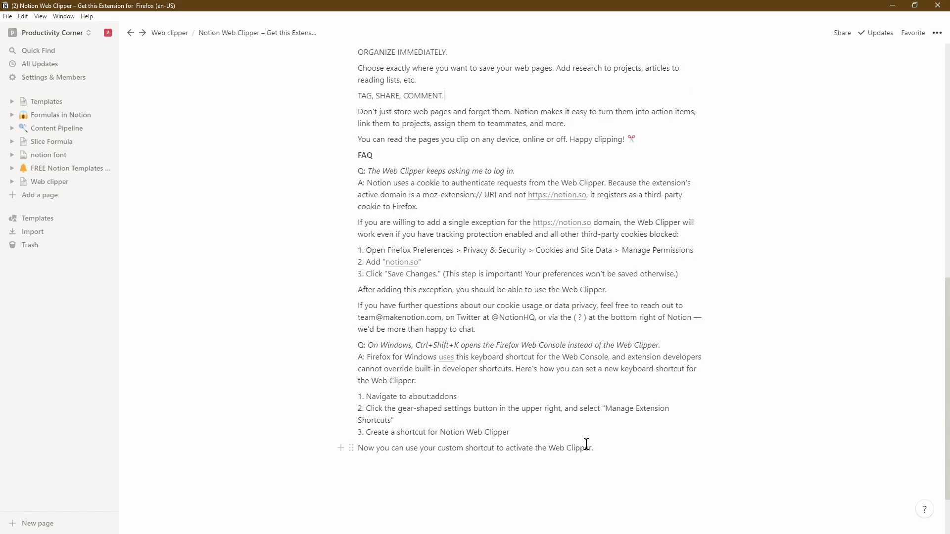
{"action": "scroll", "coordinate": [586, 444], "scroll_direction": "up", "scroll_amount": 10}
{"action": "scroll", "coordinate": [559, 297], "scroll_direction": "down", "scroll_amount": 2}
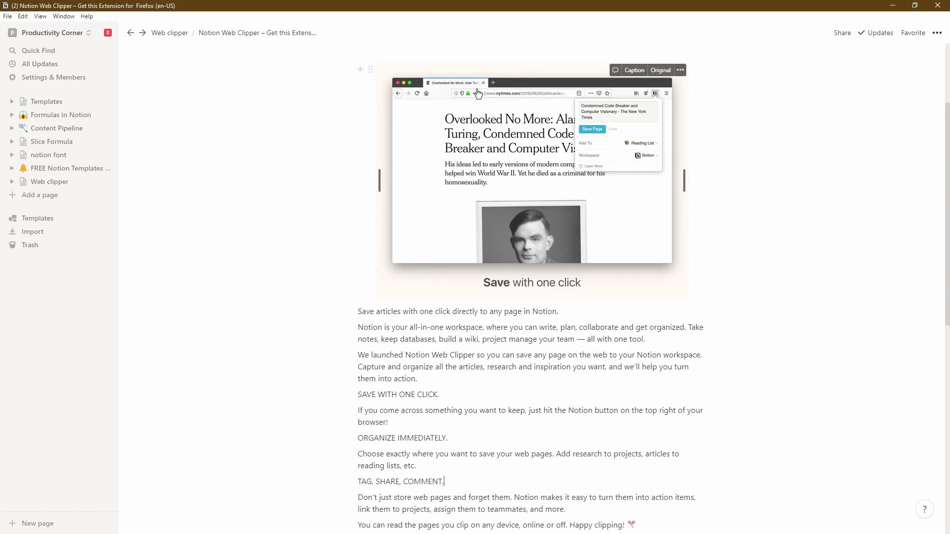
{"action": "scroll", "coordinate": [488, 84], "scroll_direction": "up", "scroll_amount": 2}
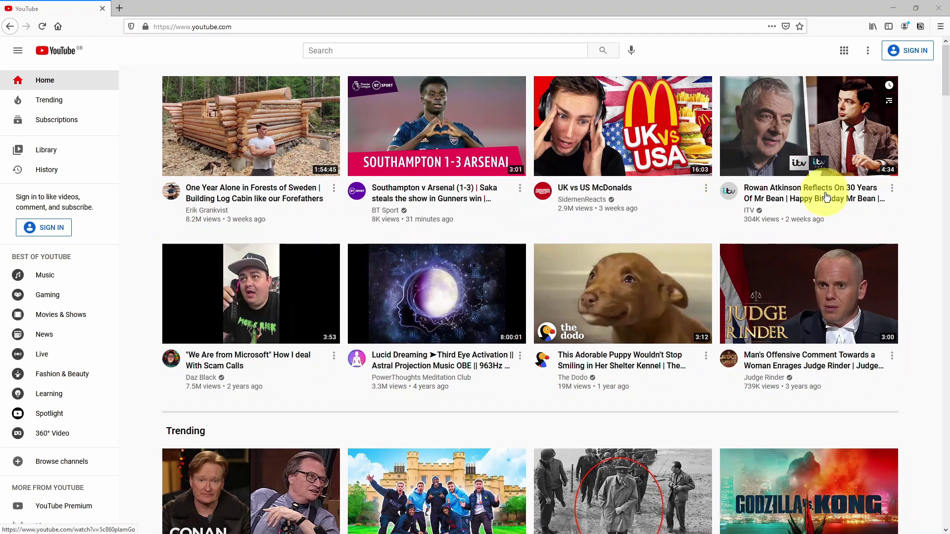
- In Firefox, clip the YouTube video "One Year Alone in Forests of Sweden" into the "Web clipper" page and close its tab
{"action": "mouse_move", "coordinate": [234, 160]}
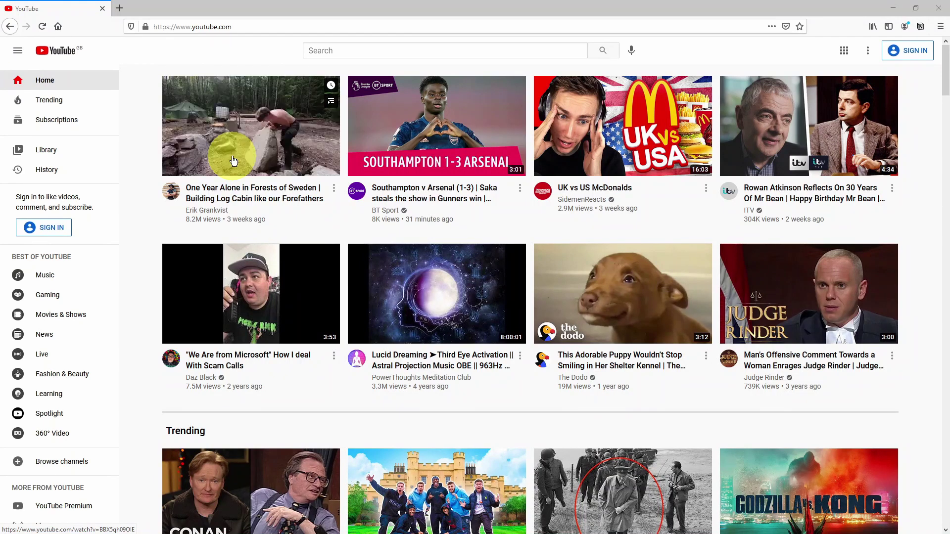
{"action": "mouse_move", "coordinate": [858, 159]}
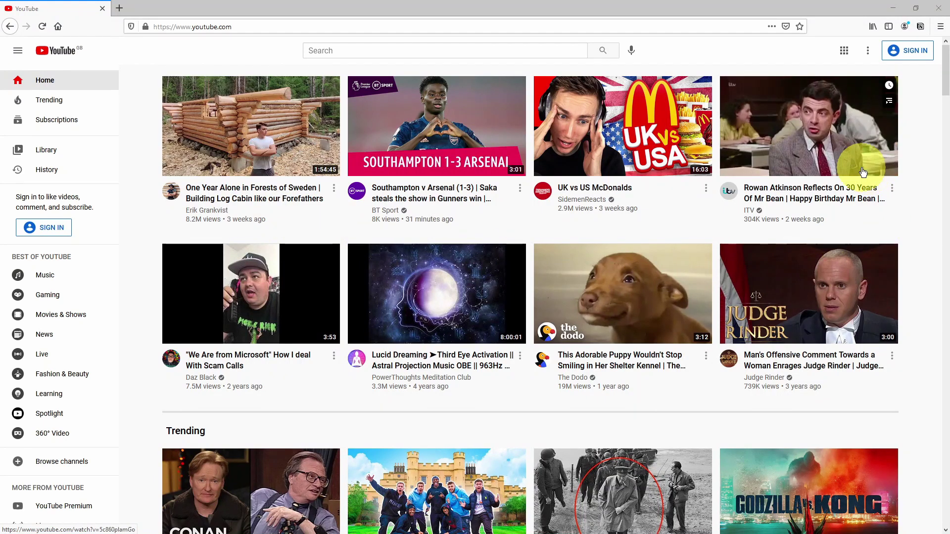
{"action": "mouse_move", "coordinate": [684, 162]}
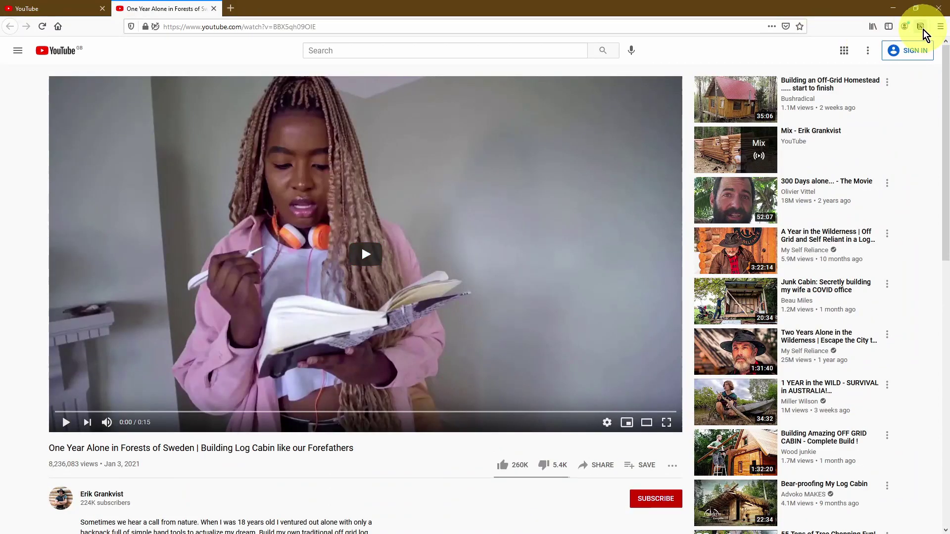
{"action": "left_click", "coordinate": [920, 26]}
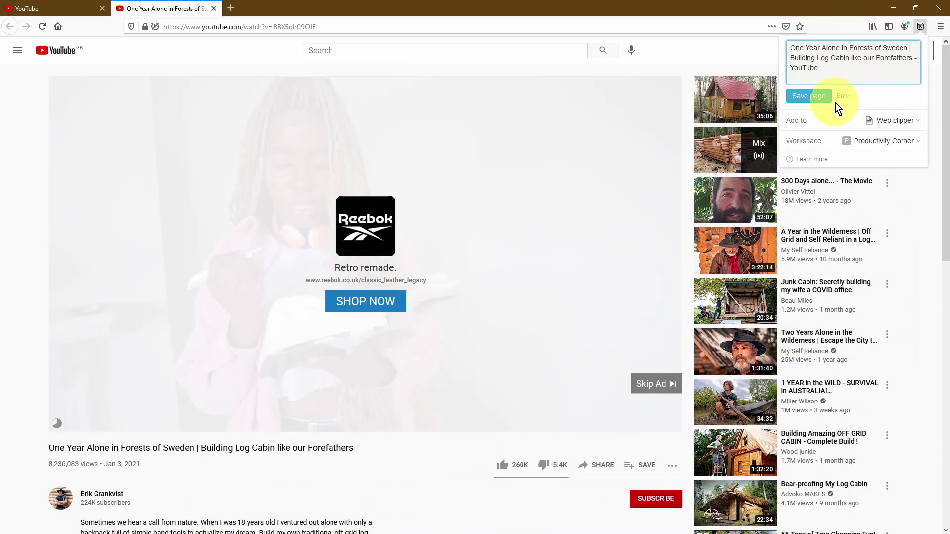
{"action": "left_click", "coordinate": [808, 95]}
{"action": "left_click", "coordinate": [213, 8]}
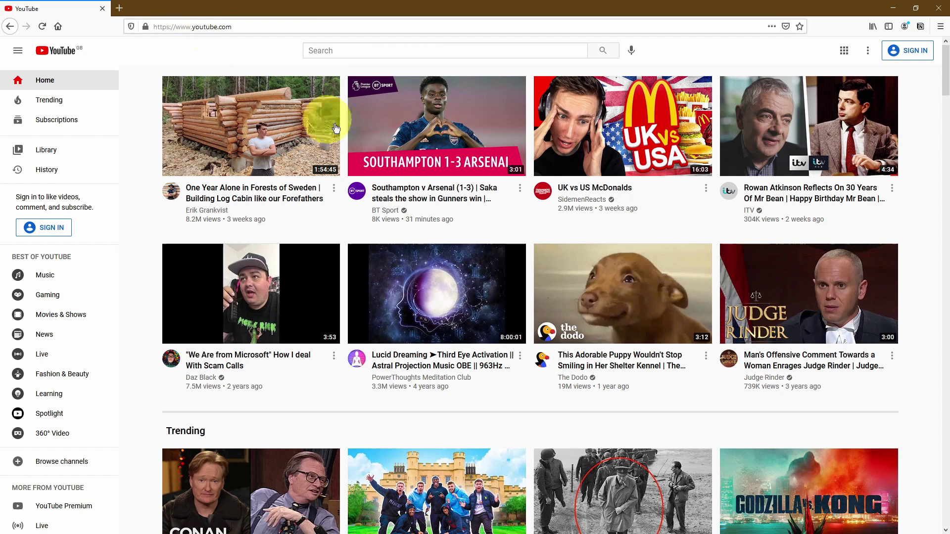
- Open the "UK vs US McDonalds" video in a new tab, clip it into the "Web clipper" page and close the tab
{"action": "right_click", "coordinate": [661, 140]}
{"action": "left_click", "coordinate": [679, 148]}
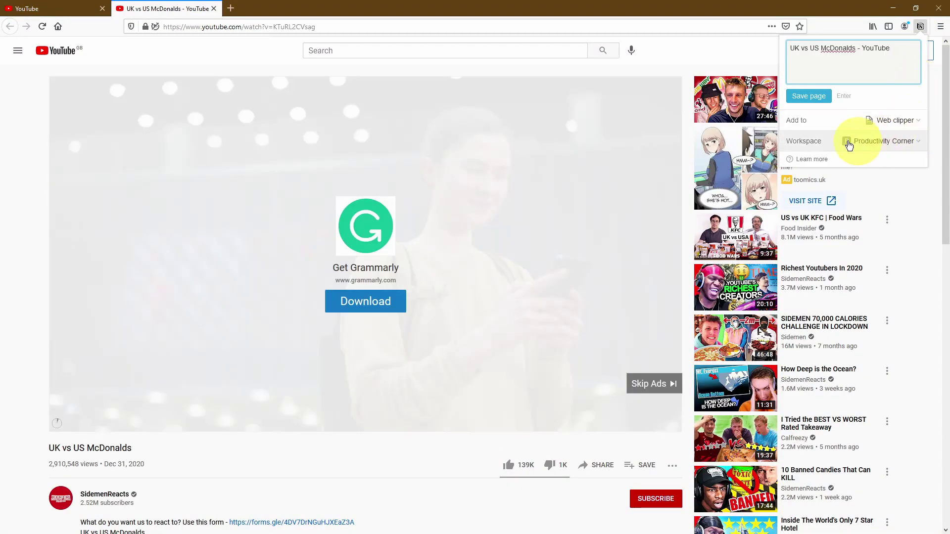
{"action": "left_click", "coordinate": [810, 95]}
{"action": "key", "text": "ctrl+w"}
- Open "Rowan Atkinson Reflects On 30 Years Of Mr Bean" in a new tab, clip it into "Web clipper" and close the tab
{"action": "right_click", "coordinate": [756, 126]}
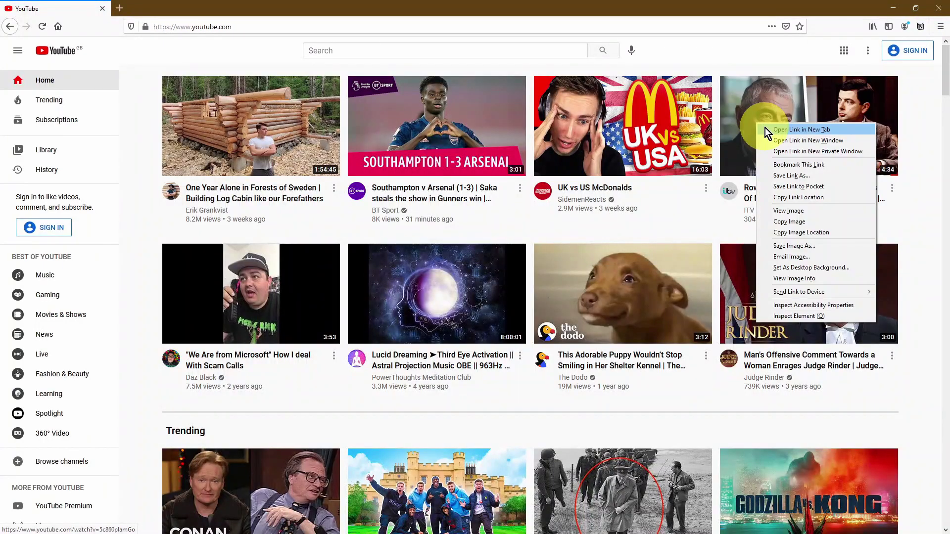
{"action": "left_click", "coordinate": [765, 128]}
{"action": "key", "text": "ctrl+Tab"}
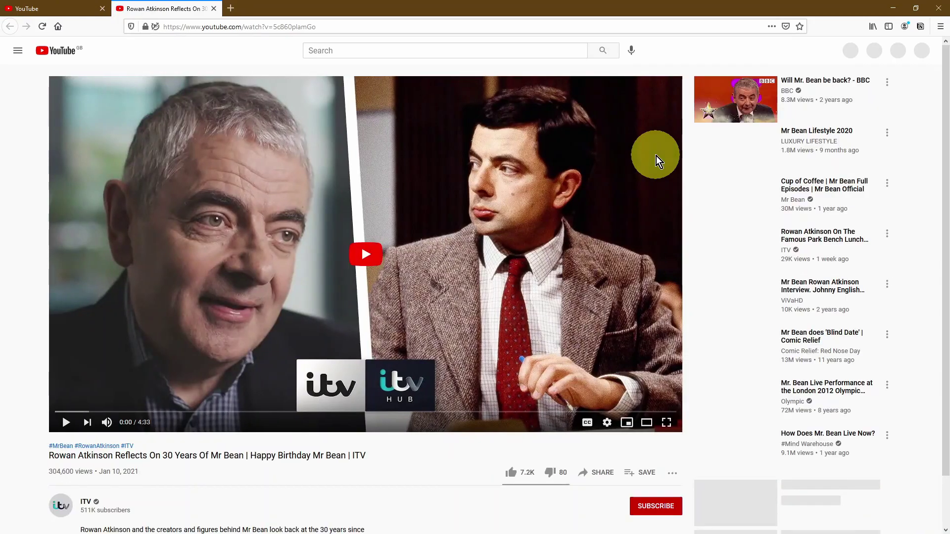
{"action": "key", "text": "ctrl+w"}
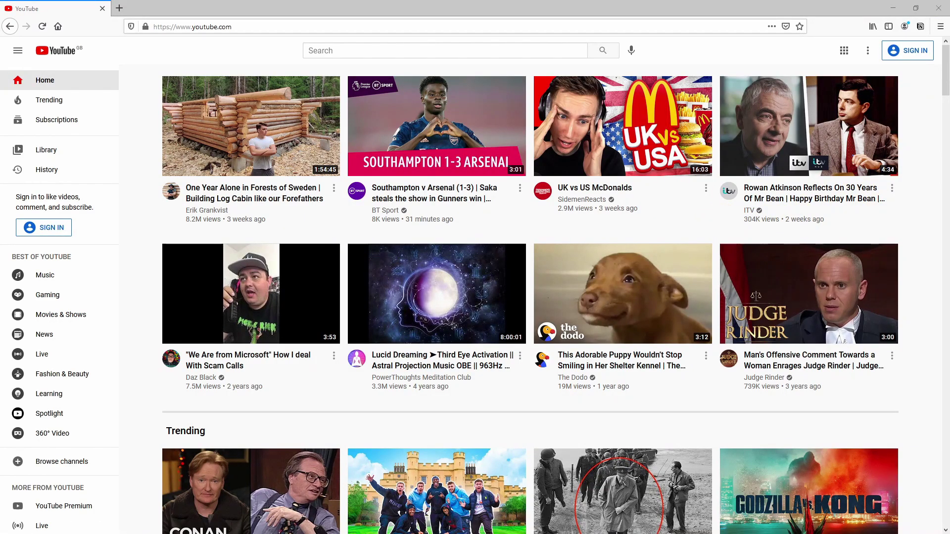
- In the Notion desktop app, open each of the three clipped YouTube pages to examine their links and embedded videos
{"action": "key", "text": "alt+Tab"}
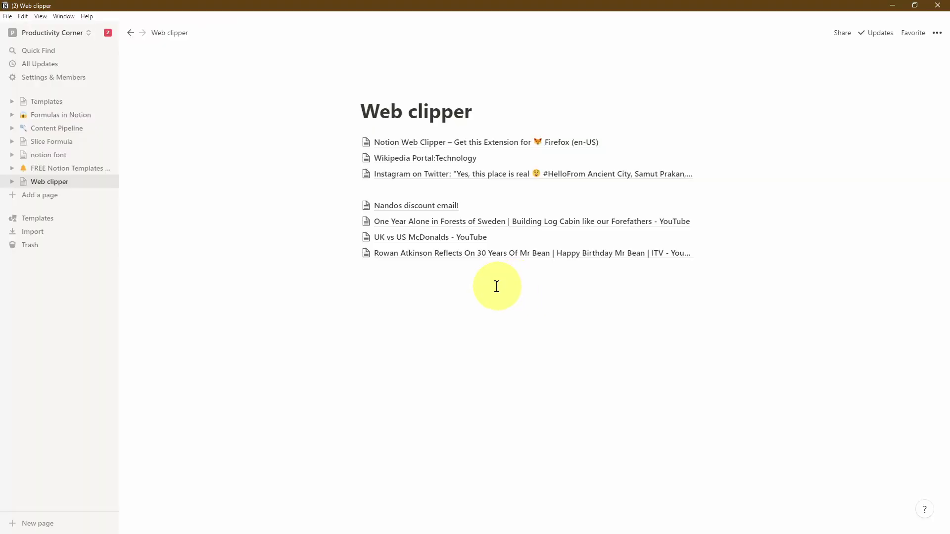
{"action": "left_click", "coordinate": [448, 228]}
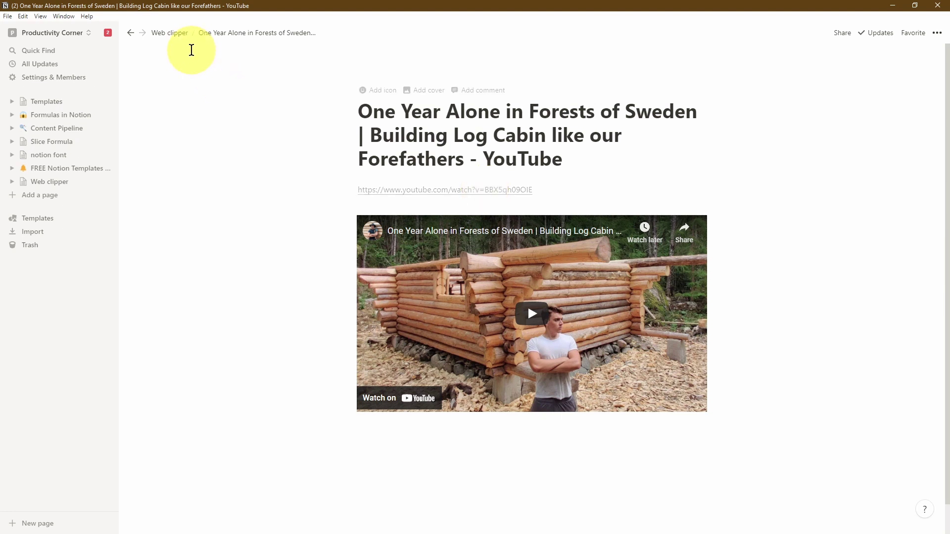
{"action": "left_click", "coordinate": [178, 38]}
{"action": "left_click", "coordinate": [424, 236]}
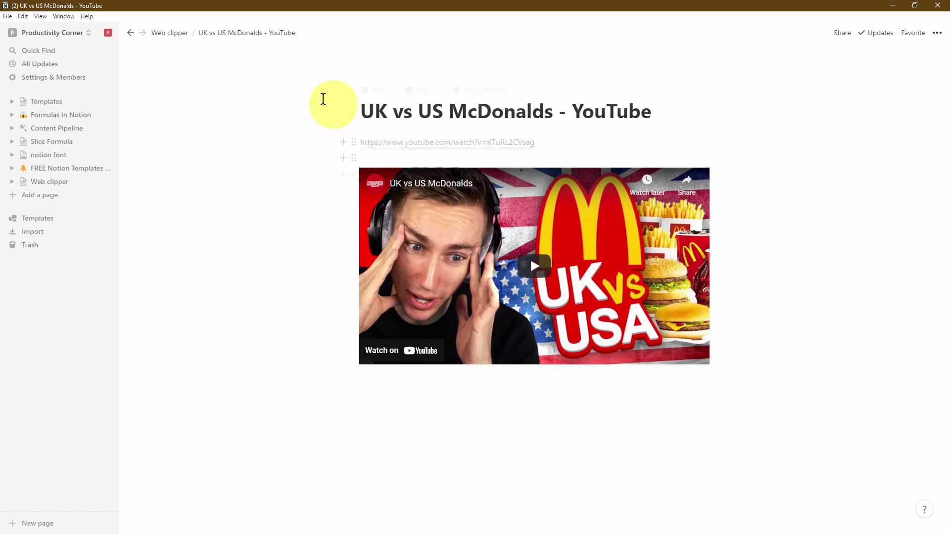
{"action": "key", "text": "ctrl+["}
{"action": "left_click", "coordinate": [491, 260]}
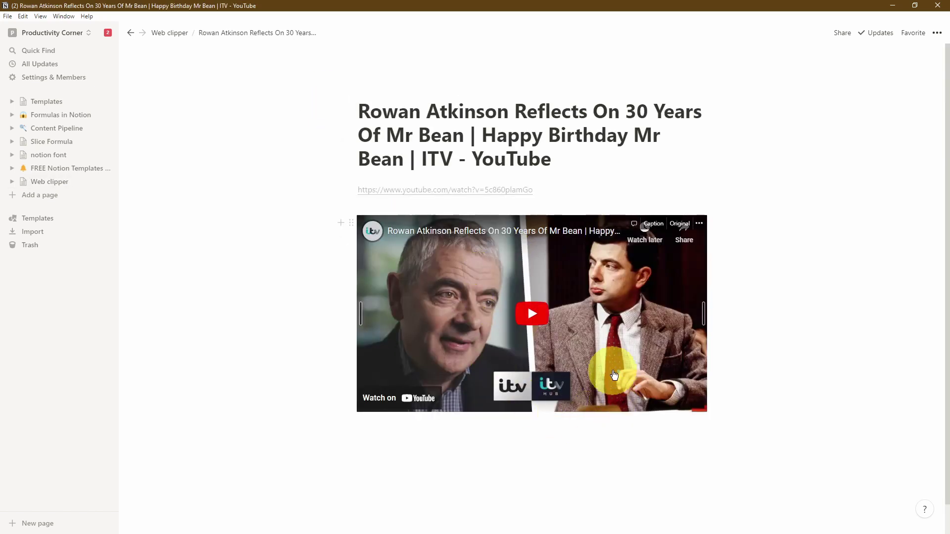
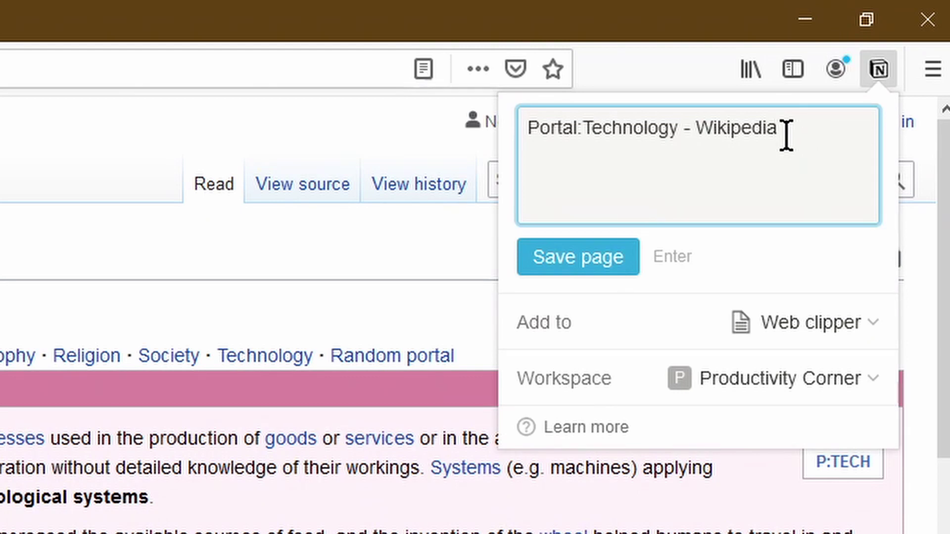
- Change the clip title of the Wikipedia technology portal to "Wikipedia Portal:Technology"
{"action": "left_click_drag", "start_coordinate": [786, 131], "coordinate": [694, 132]}
{"action": "key", "text": "ctrl+x"}
{"action": "left_click", "coordinate": [536, 132]}
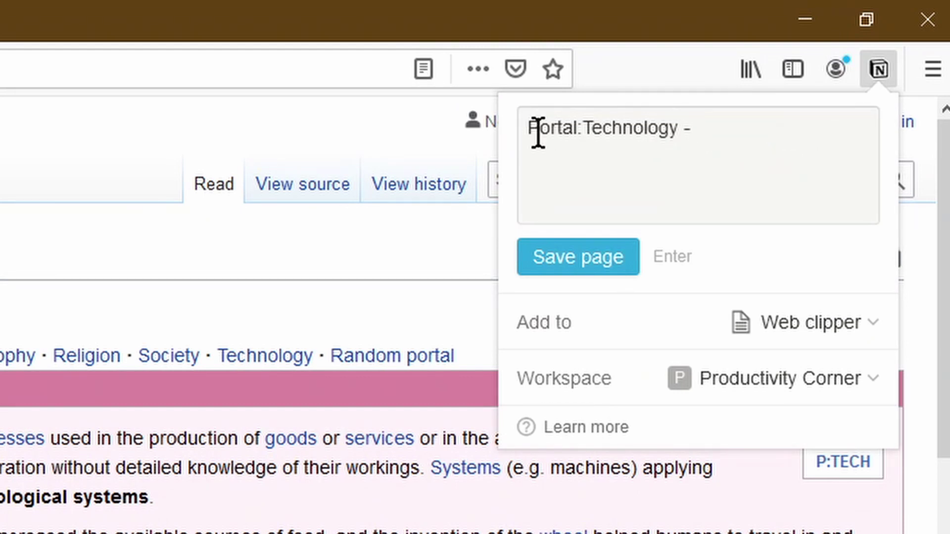
{"action": "key", "text": "ctrl+v"}
{"action": "key", "text": "End"}
{"action": "key", "text": "BackSpace"}
{"action": "key", "text": "BackSpace"}
{"action": "key", "text": "BackSpace"}
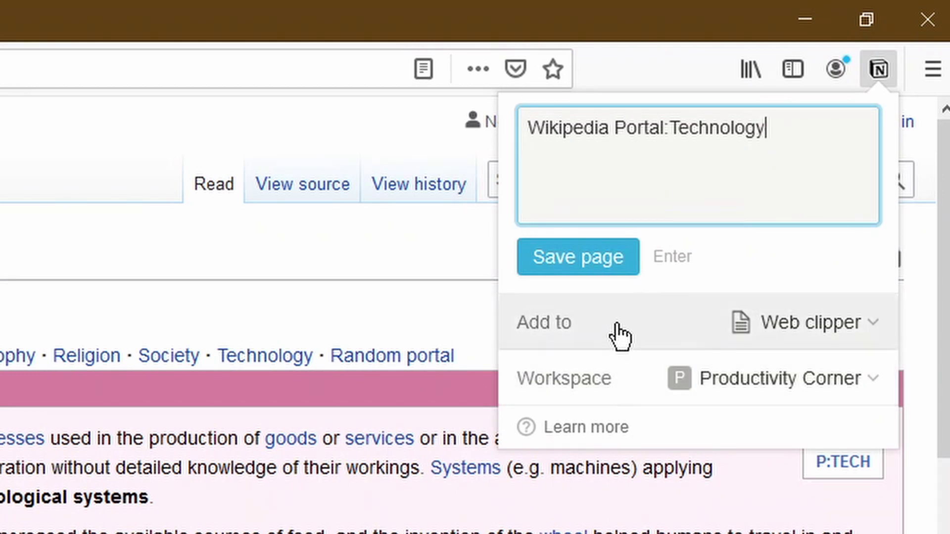
- Browse the destination list, keep "Web clipper" in the Productivity Corner workspace and save the Wikipedia page there
{"action": "left_click", "coordinate": [708, 343]}
{"action": "left_click_drag", "start_coordinate": [884, 314], "coordinate": [880, 250]}
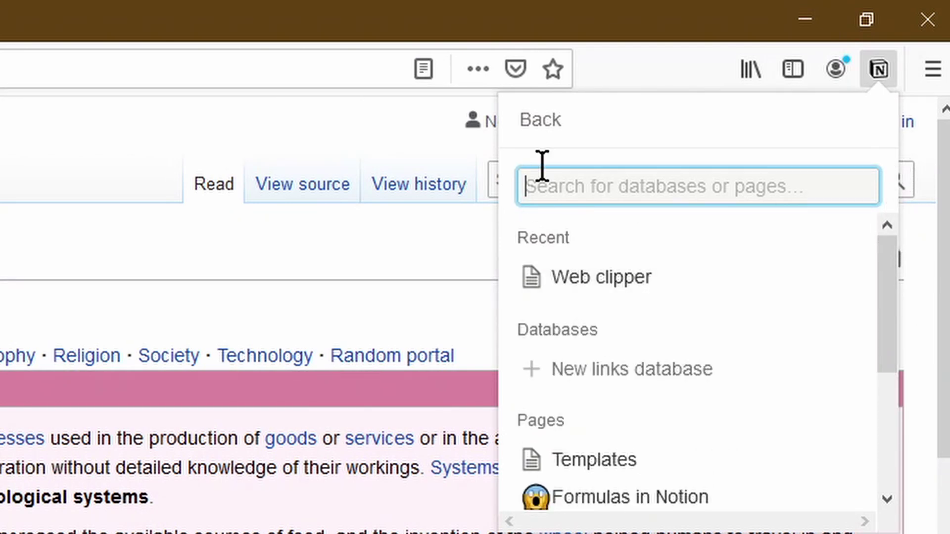
{"action": "left_click", "coordinate": [546, 138]}
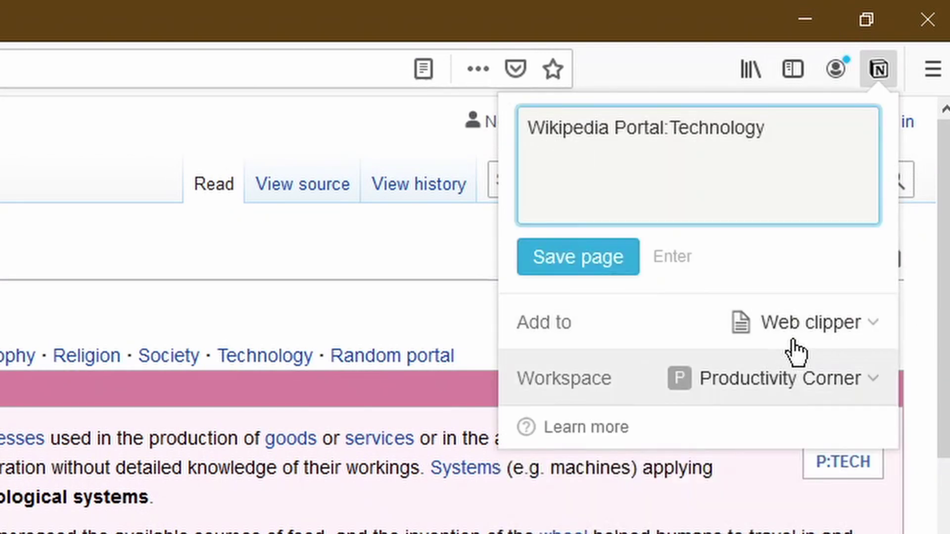
{"action": "left_click", "coordinate": [569, 271]}
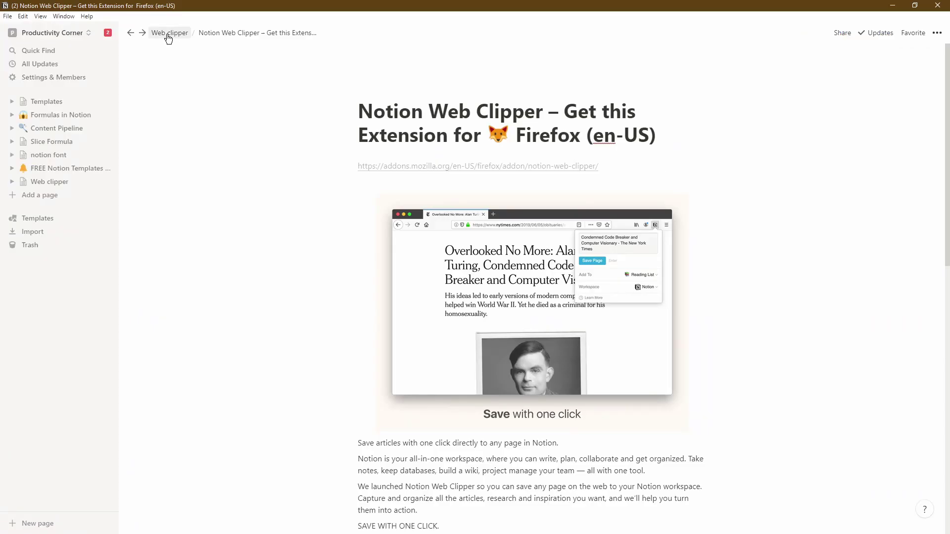
- In the Notion desktop app, open the clipped "Wikipedia Portal:Technology" page from "Web clipper" and turn on full width
{"action": "left_click", "coordinate": [168, 33]}
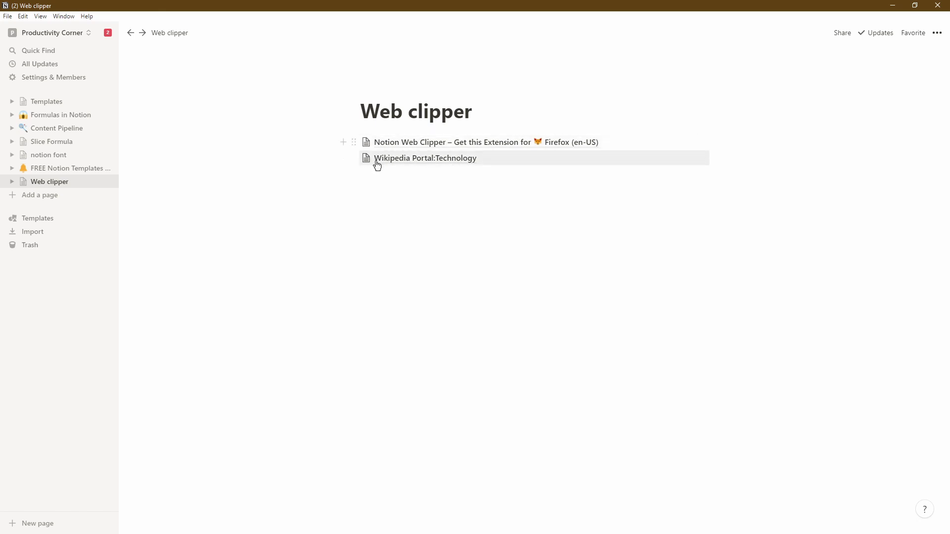
{"action": "left_click", "coordinate": [426, 159]}
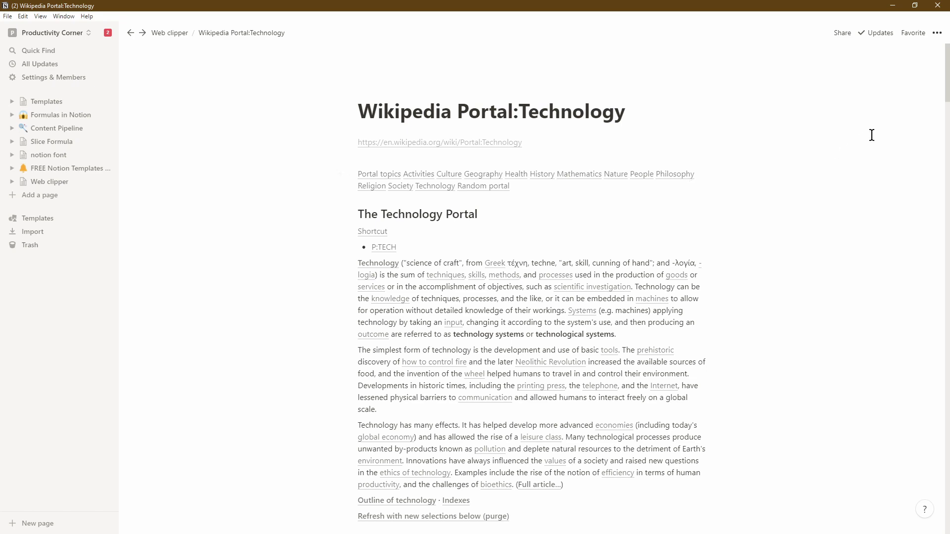
{"action": "left_click", "coordinate": [936, 33]}
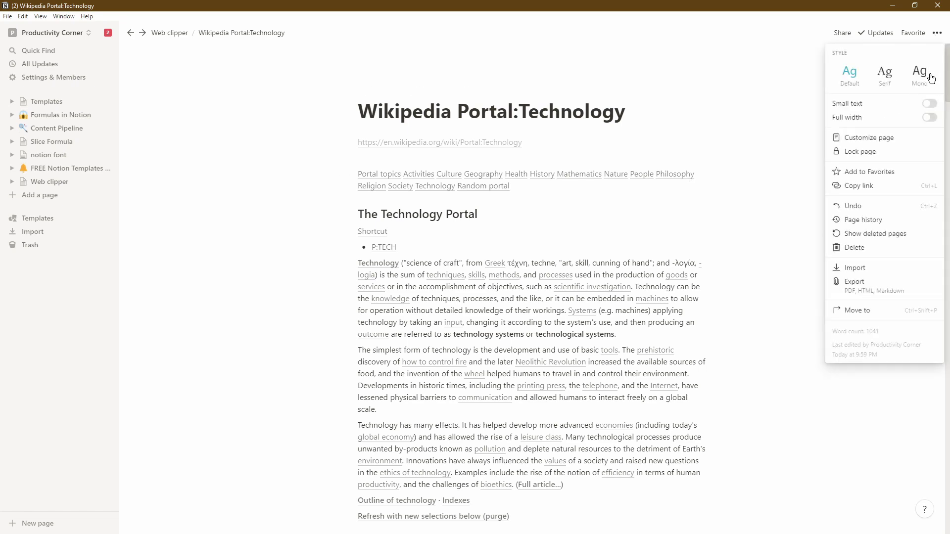
{"action": "left_click", "coordinate": [928, 118]}
{"action": "left_click", "coordinate": [946, 103]}
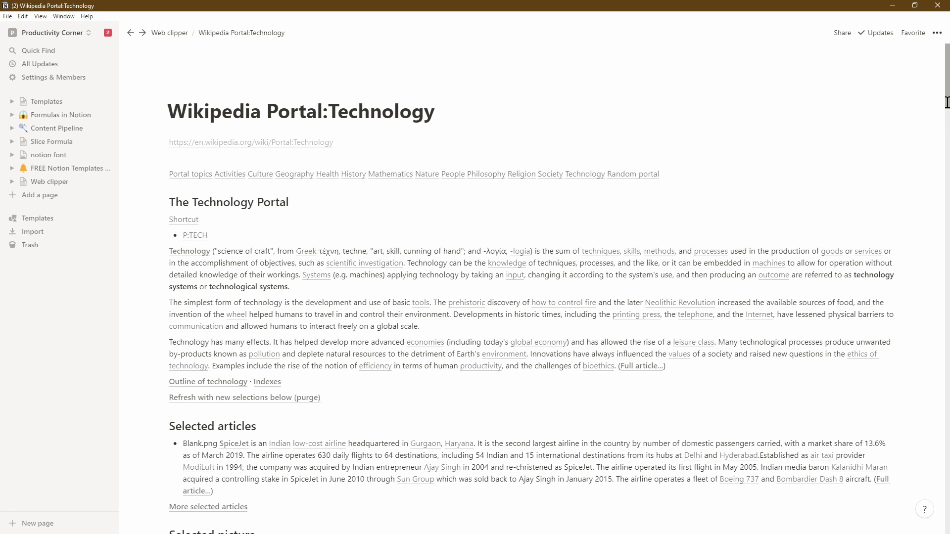
- Look through the full length of the clipped "Wikipedia Portal:Technology" page and return to its beginning
{"action": "left_click_drag", "start_coordinate": [946, 102], "coordinate": [945, 431]}
{"action": "scroll", "coordinate": [479, 208], "scroll_direction": "up", "scroll_amount": 20}
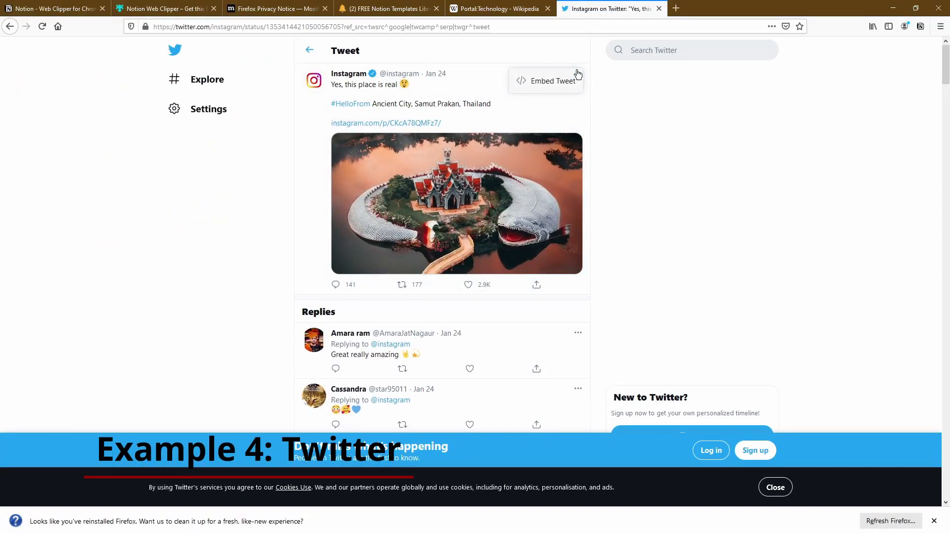
- Clip the Instagram tweet about Ancient City to "Web clipper" from Firefox and open the clipped page in the Notion desktop app
{"action": "left_click", "coordinate": [920, 27]}
{"action": "left_click", "coordinate": [808, 95]}
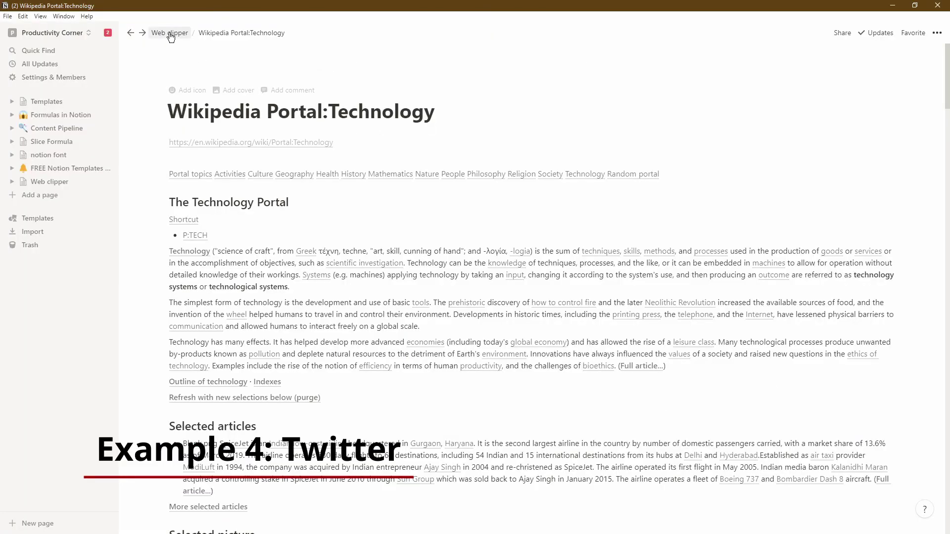
{"action": "left_click", "coordinate": [170, 33]}
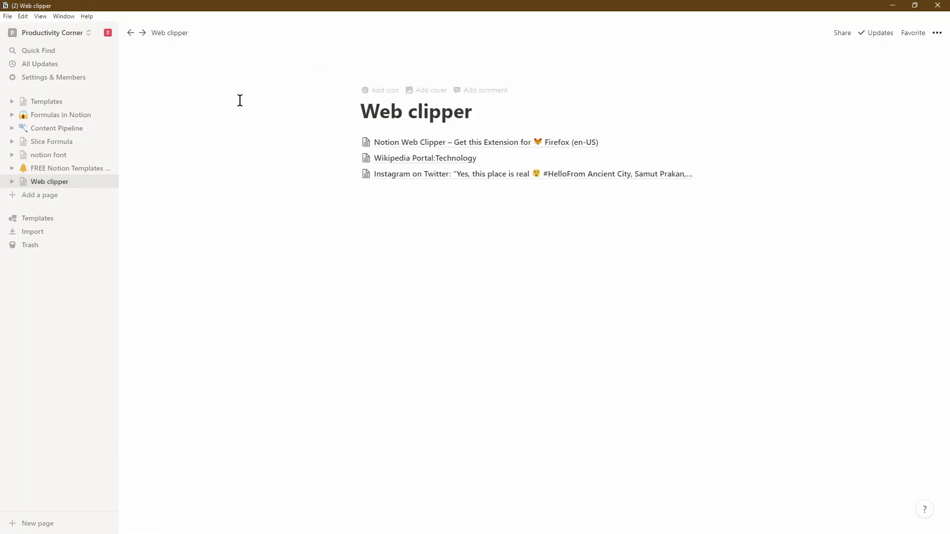
{"action": "left_click", "coordinate": [456, 175]}
{"action": "scroll", "coordinate": [796, 202], "scroll_direction": "down", "scroll_amount": 4}
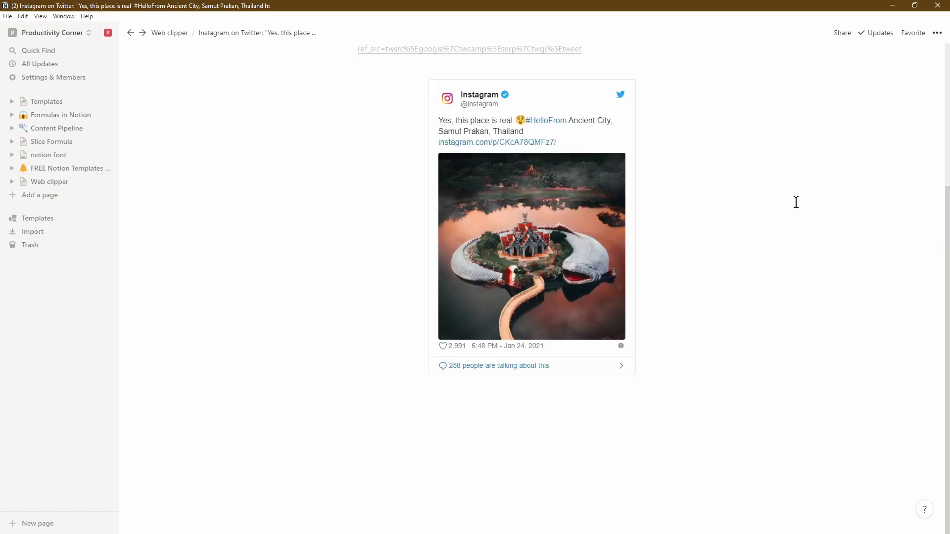
{"action": "scroll", "coordinate": [796, 203], "scroll_direction": "up", "scroll_amount": 3}
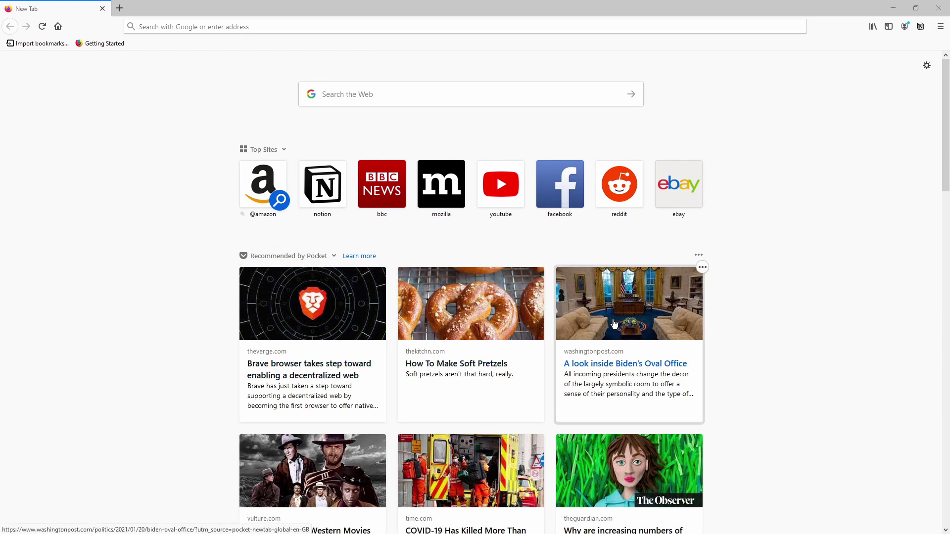
- In Firefox, open The Verge's Brave browser article in a new tab and clip it to a new links database
{"action": "middle_click", "coordinate": [308, 315]}
{"action": "left_click", "coordinate": [168, 8]}
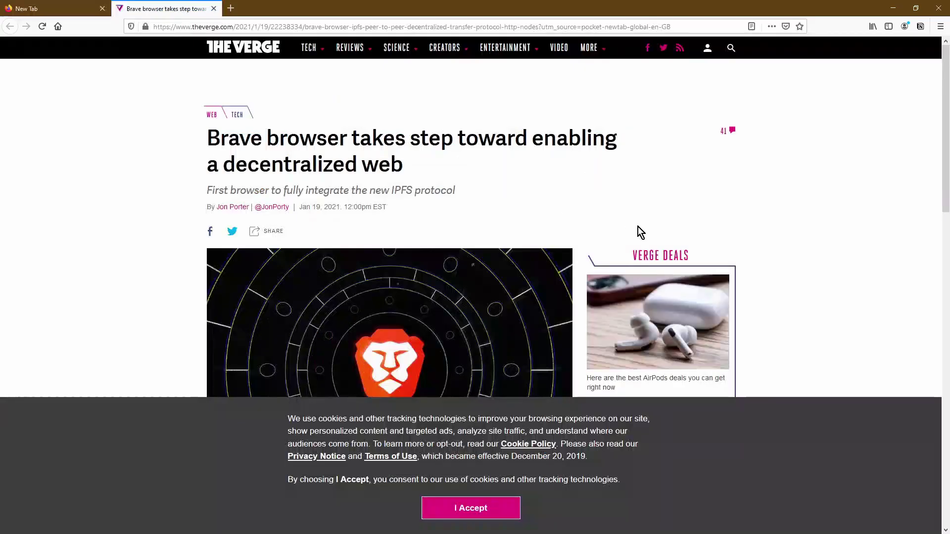
{"action": "left_click", "coordinate": [920, 26]}
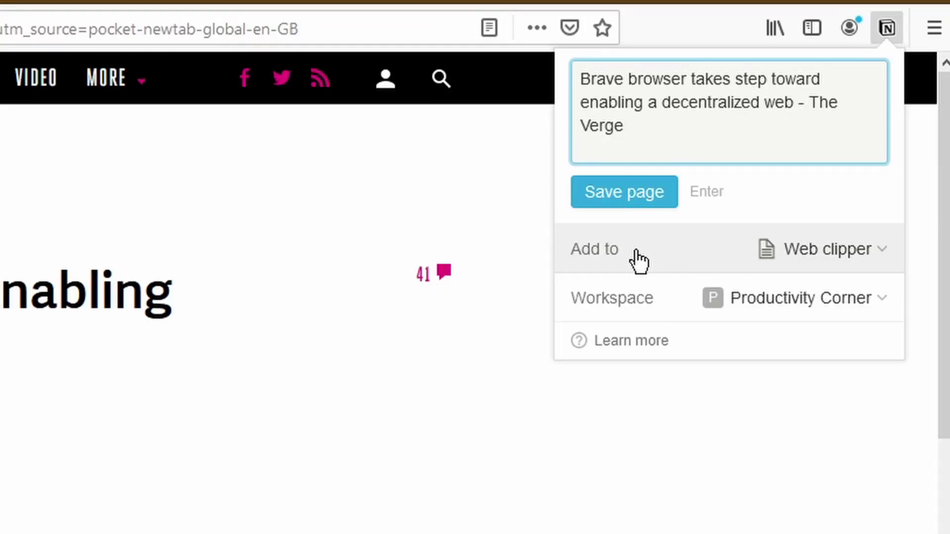
{"action": "left_click", "coordinate": [775, 255]}
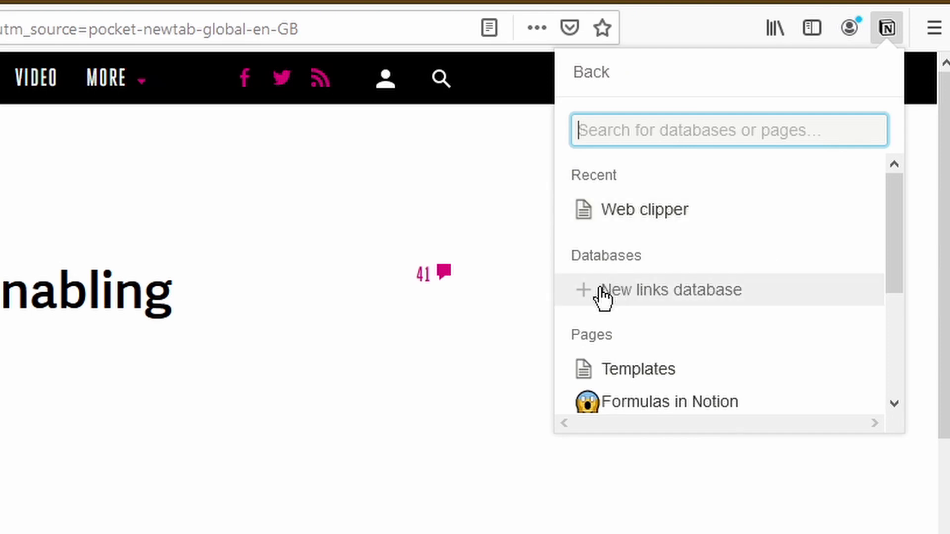
{"action": "left_click", "coordinate": [753, 306]}
{"action": "left_click", "coordinate": [637, 194]}
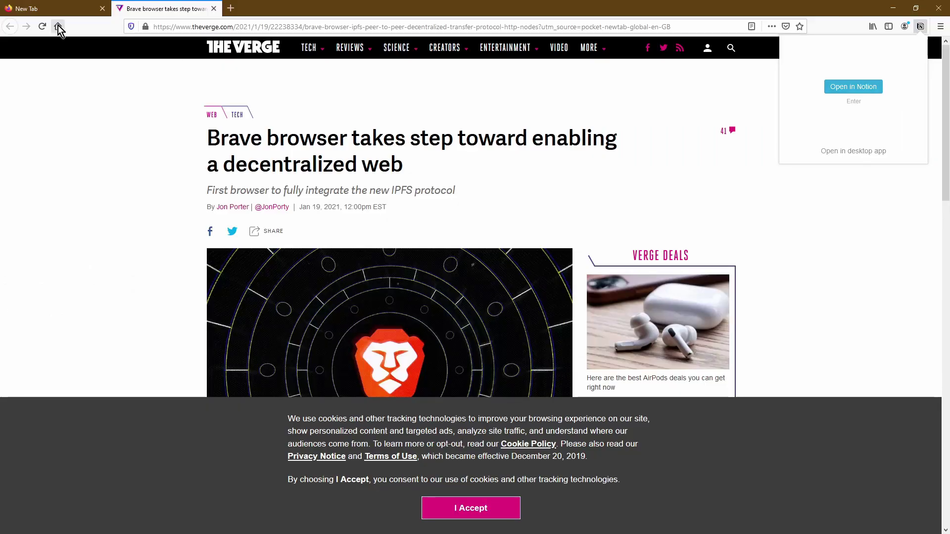
- Open the recommended article "How To Make Soft Pretzels" in a new tab and clip it to "My Links"
{"action": "left_click", "coordinate": [51, 11]}
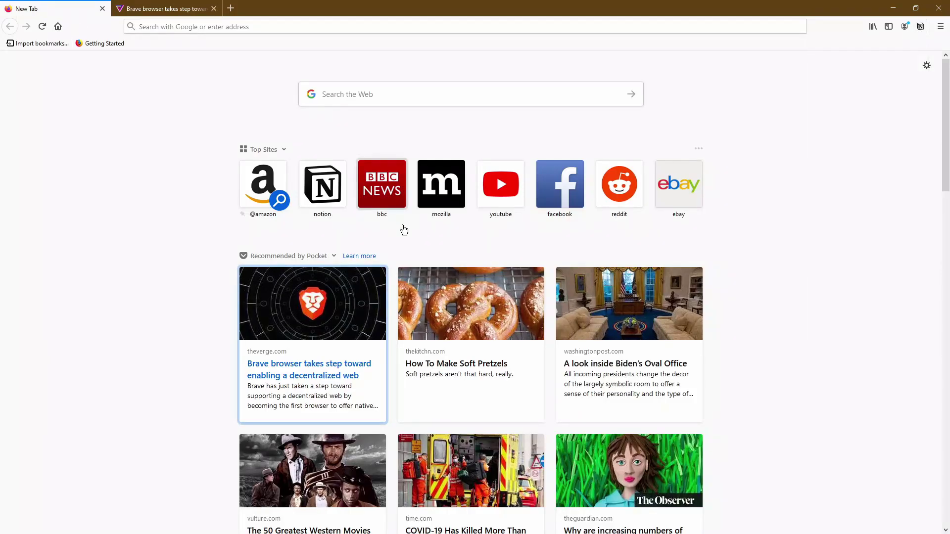
{"action": "right_click", "coordinate": [477, 309]}
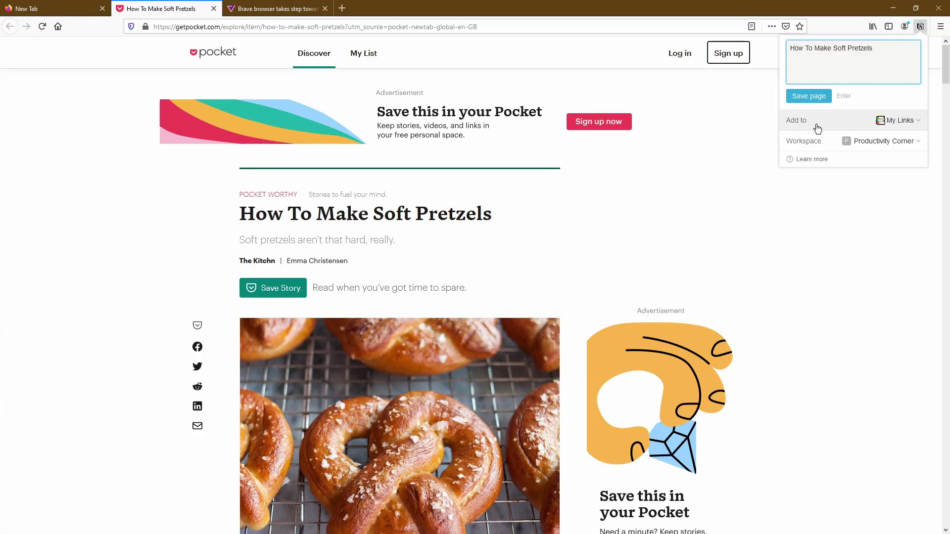
{"action": "left_click", "coordinate": [866, 126]}
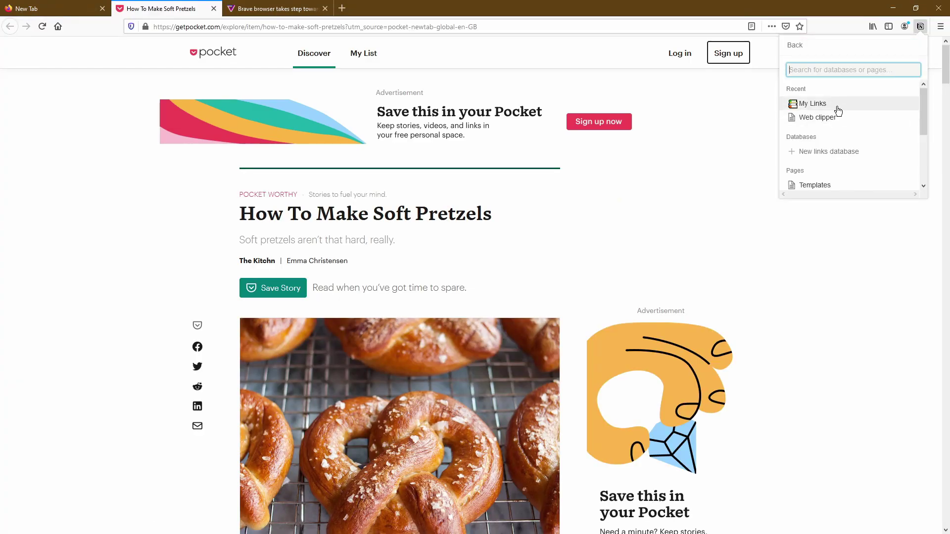
- Open the recommended Washington Post article about the Oval Office in a new tab and clip it to "My Links"
{"action": "left_click", "coordinate": [68, 9]}
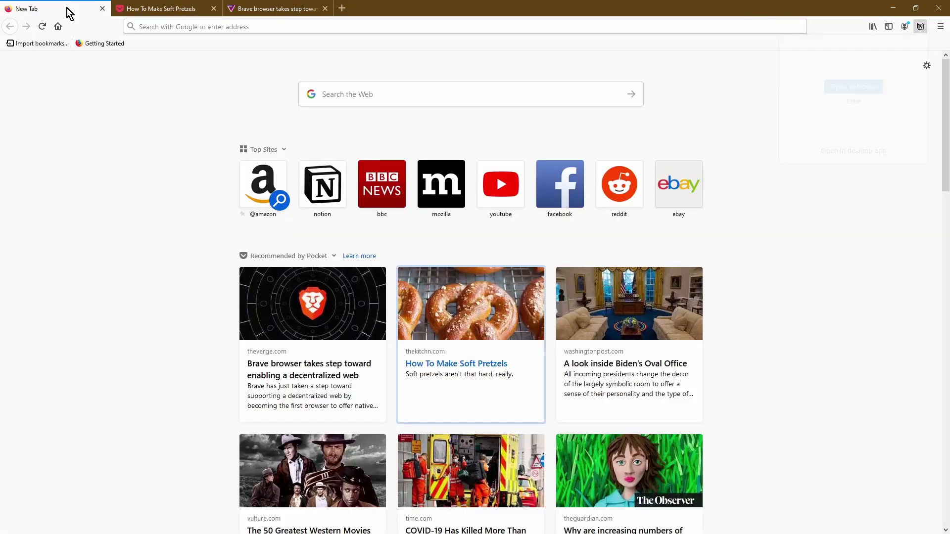
{"action": "left_click", "coordinate": [594, 299]}
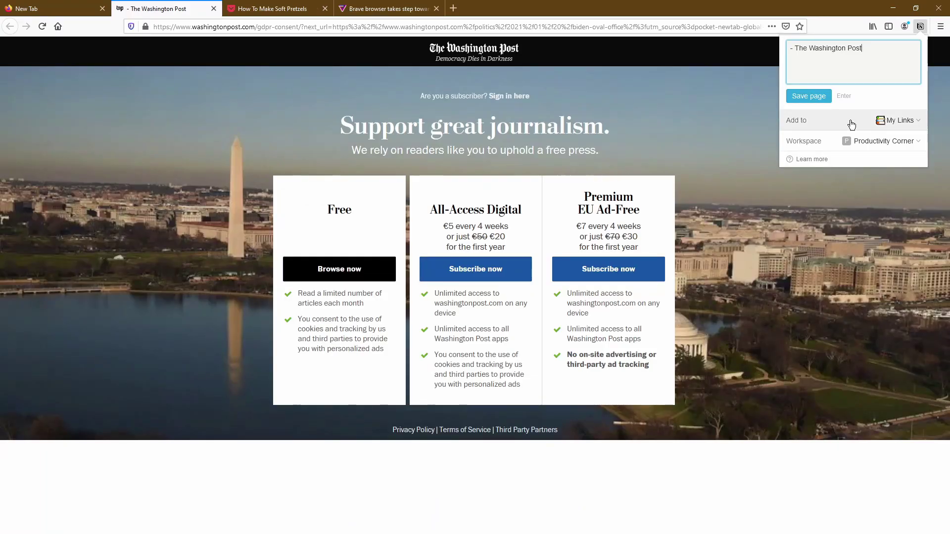
{"action": "left_click", "coordinate": [812, 100]}
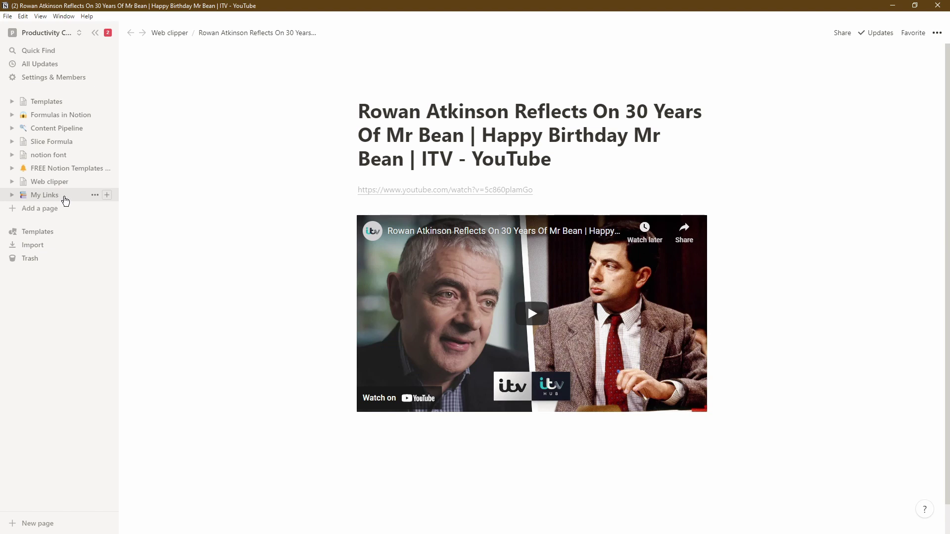
- In the Notion desktop app, compare the "My Links" database with the "Web clipper" page and return to "My Links"
{"action": "left_click", "coordinate": [65, 199]}
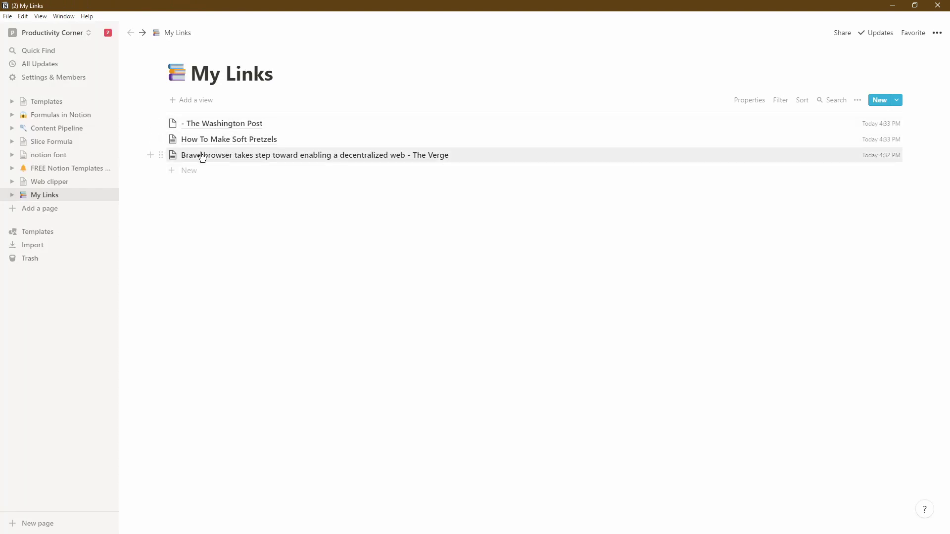
{"action": "left_click", "coordinate": [70, 182]}
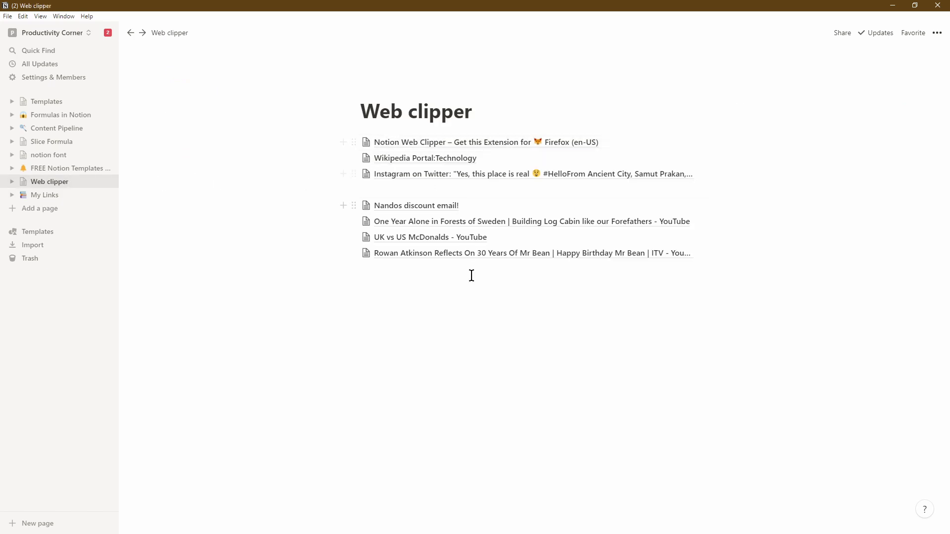
{"action": "left_click", "coordinate": [47, 195]}
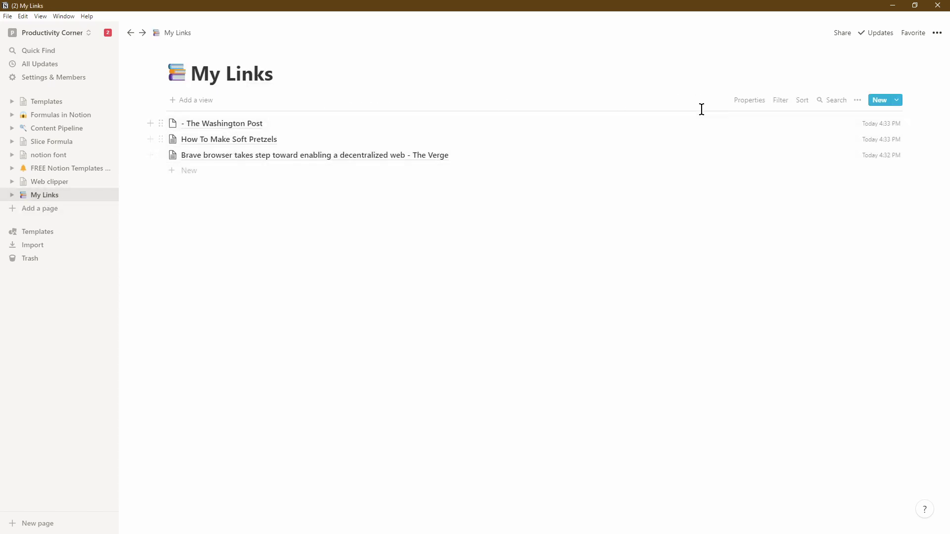
- Add a Gallery view and a Table view to the "My Links" database
{"action": "left_click", "coordinate": [188, 104]}
{"action": "left_click", "coordinate": [191, 290]}
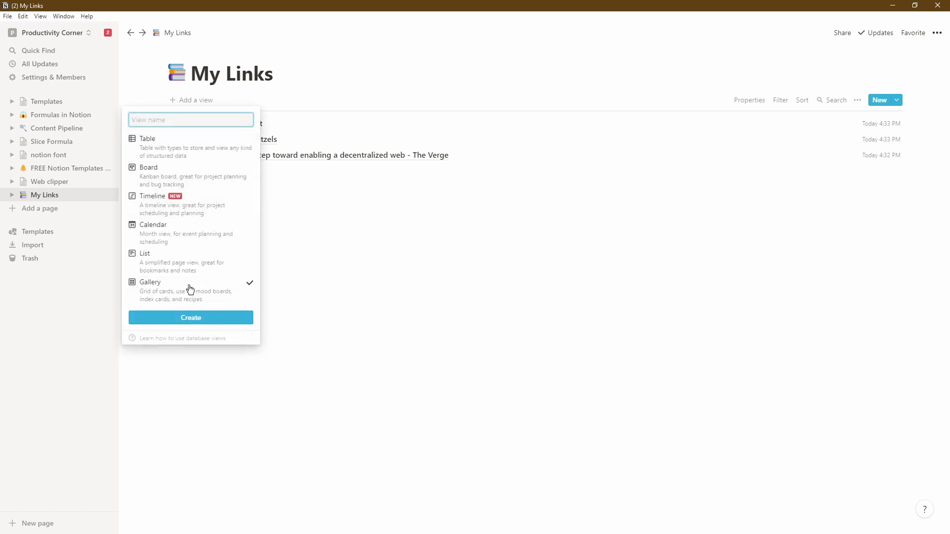
{"action": "left_click", "coordinate": [191, 317]}
{"action": "left_click", "coordinate": [206, 99]}
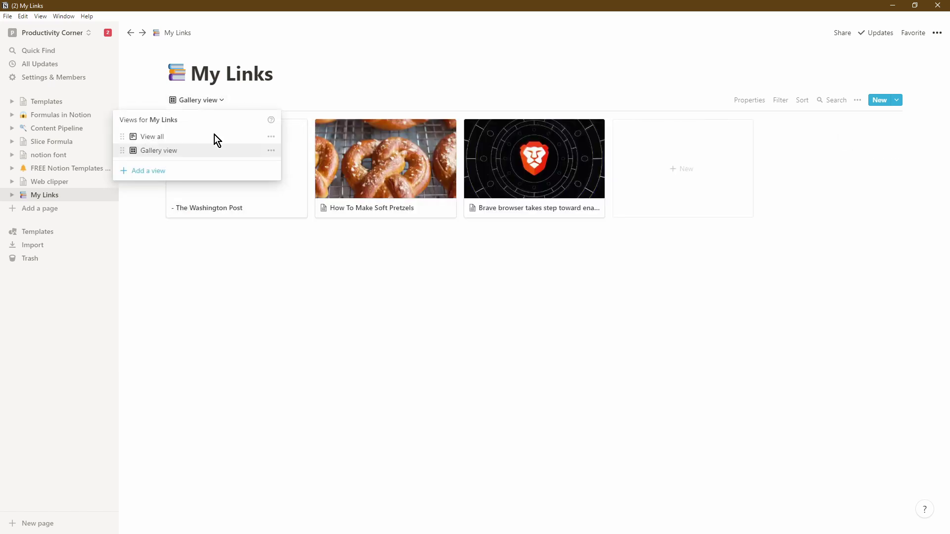
{"action": "left_click", "coordinate": [153, 171]}
{"action": "left_click", "coordinate": [370, 263]}
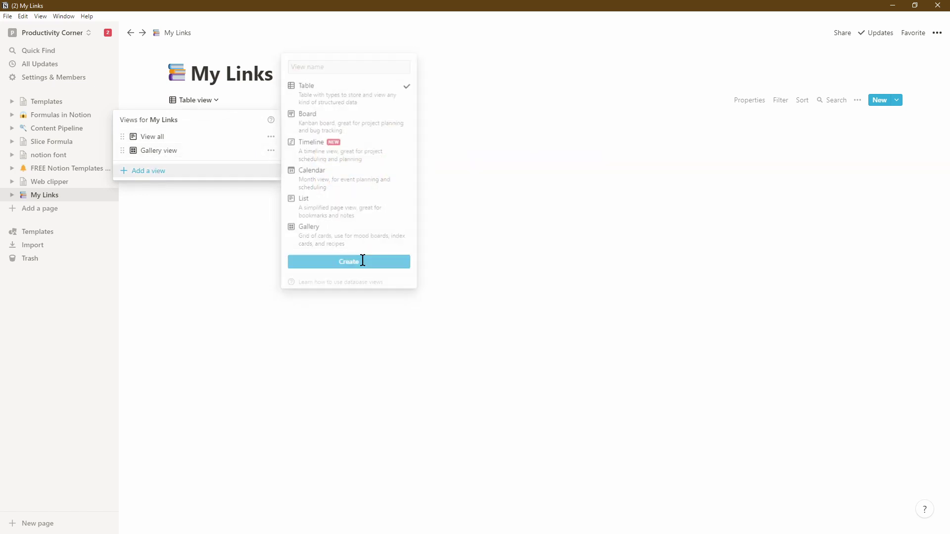
- Create and assign the tags "Newpaper" for the Washington Post row, "Food" for the soft pretzels row and "Tech" for the Brave browser row
{"action": "left_click", "coordinate": [433, 137]}
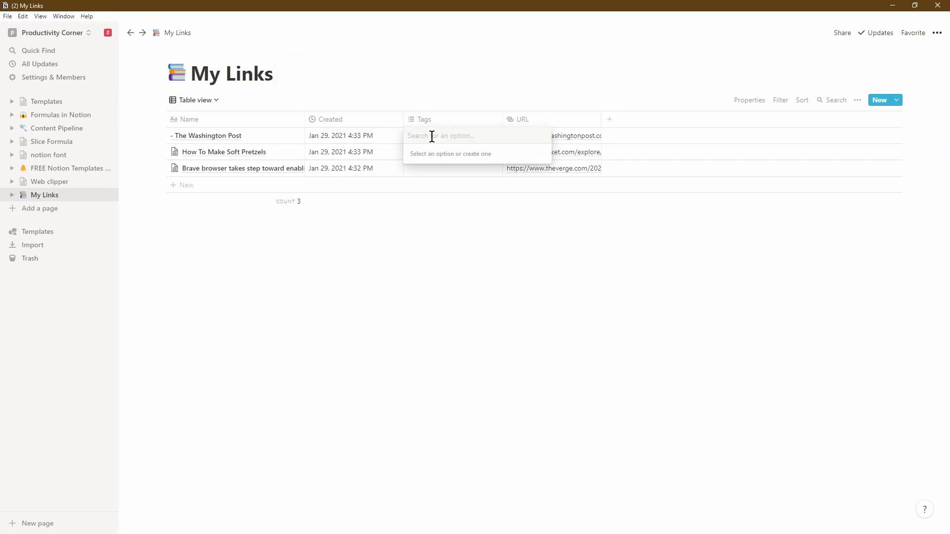
{"action": "type", "text": "Newpap"}
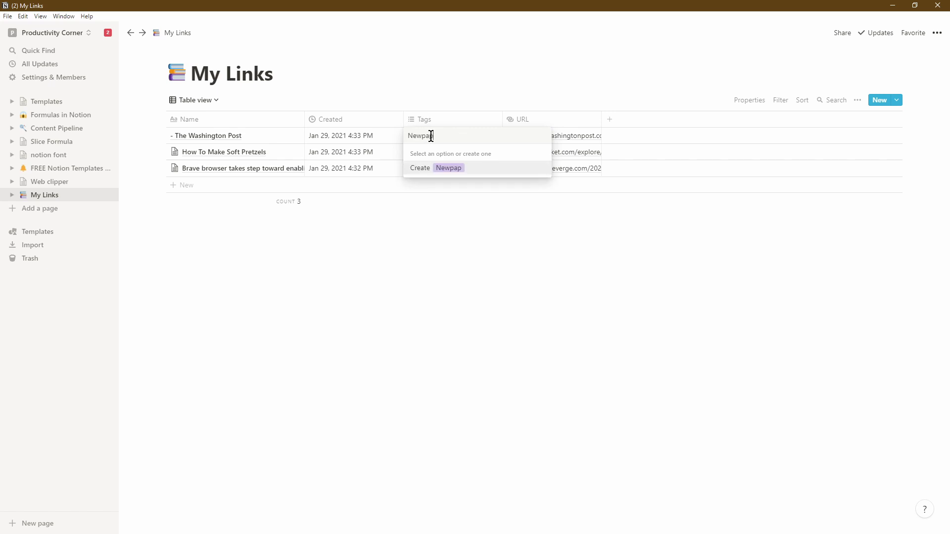
{"action": "type", "text": "er"}
{"action": "key", "text": "Return"}
{"action": "left_click", "coordinate": [443, 152]}
{"action": "type", "text": "Food"}
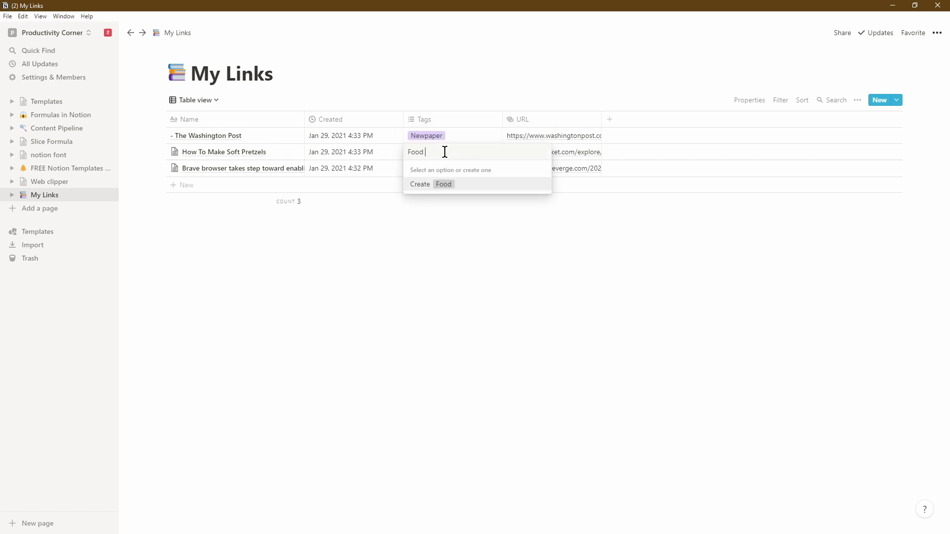
{"action": "key", "text": "Return"}
{"action": "left_click", "coordinate": [440, 168]}
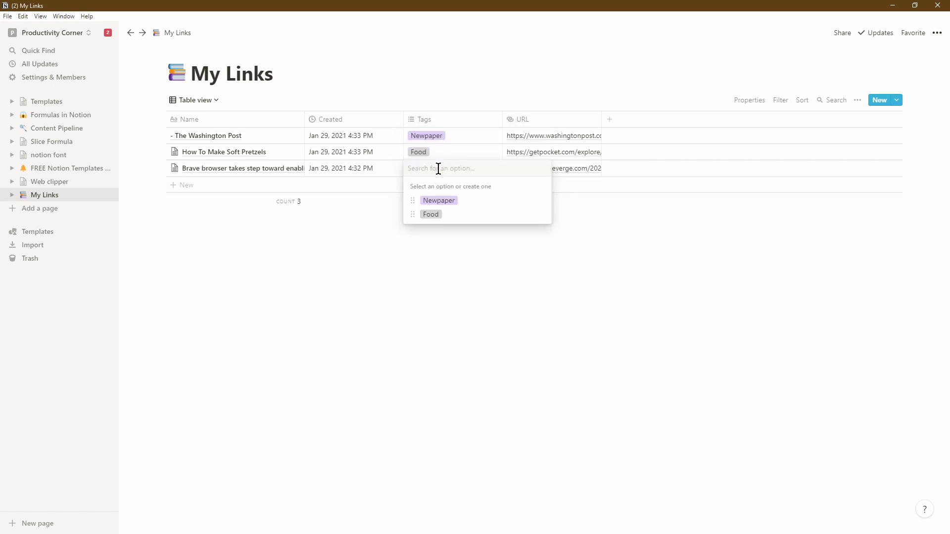
{"action": "type", "text": "Tech"}
{"action": "key", "text": "Return"}
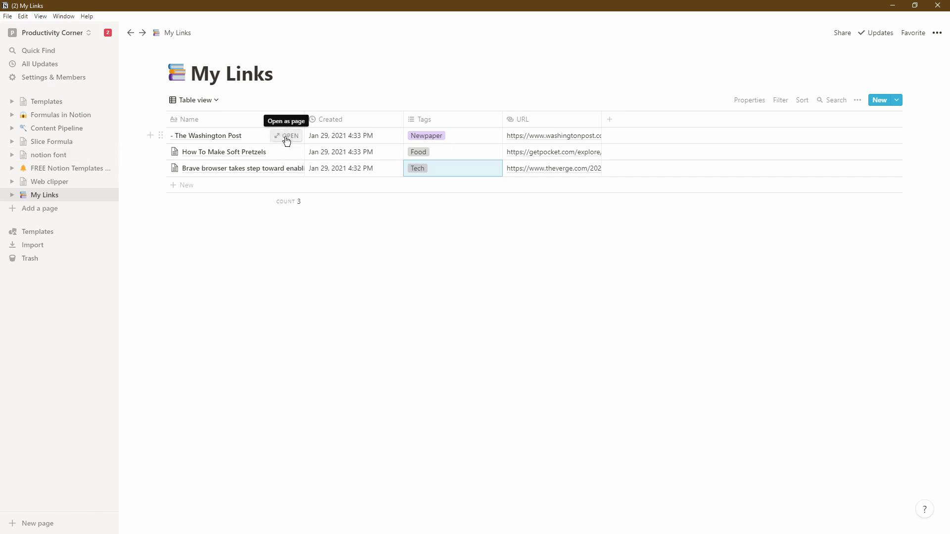
- Open "How To Make Soft Pretzels" from the table and examine its properties, images, ingredients, instructions and recipe notes
{"action": "left_click", "coordinate": [286, 151]}
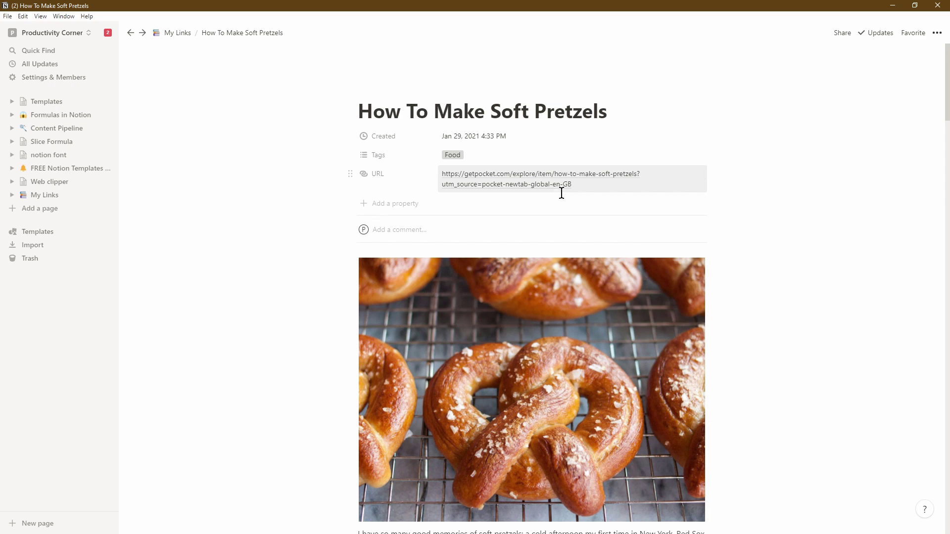
{"action": "scroll", "coordinate": [561, 188], "scroll_direction": "down", "scroll_amount": 3}
{"action": "scroll", "coordinate": [725, 199], "scroll_direction": "down", "scroll_amount": 3}
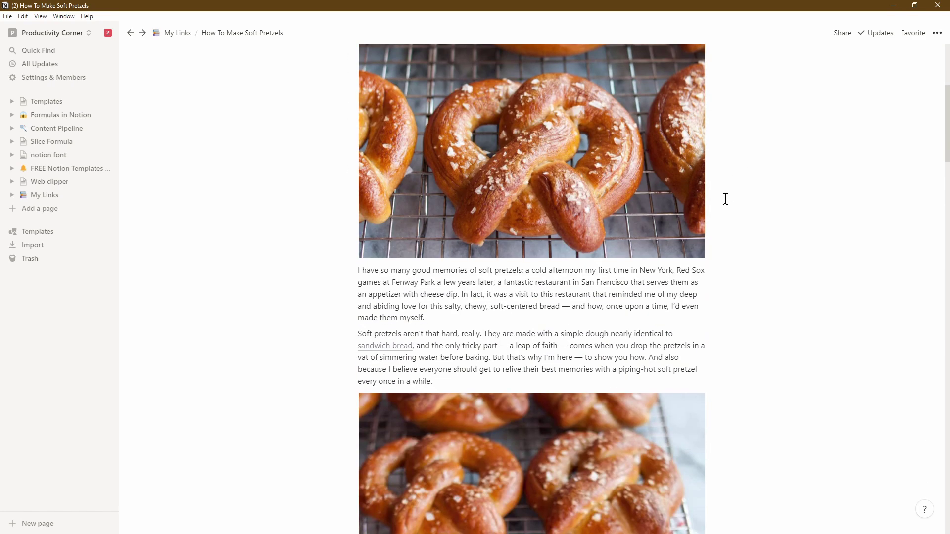
{"action": "scroll", "coordinate": [725, 199], "scroll_direction": "down", "scroll_amount": 3}
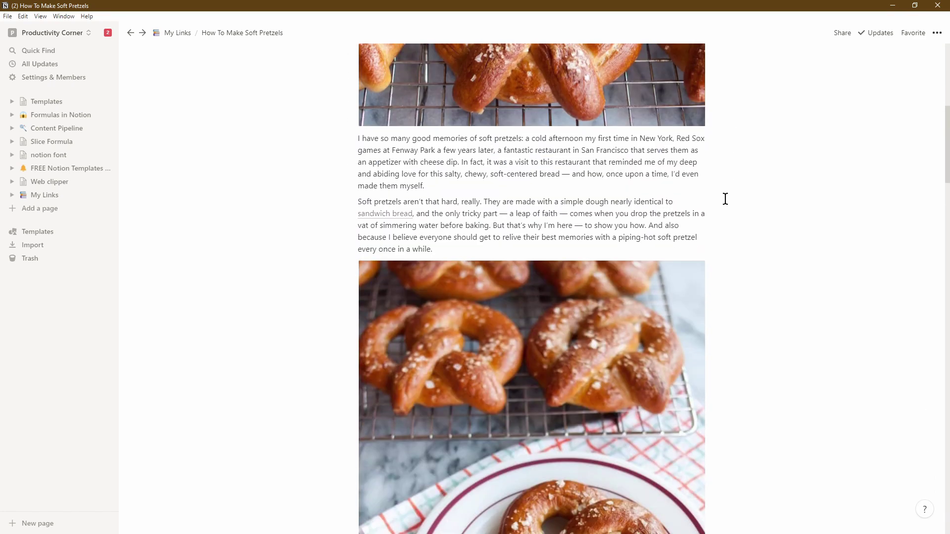
{"action": "scroll", "coordinate": [725, 198], "scroll_direction": "down", "scroll_amount": 11}
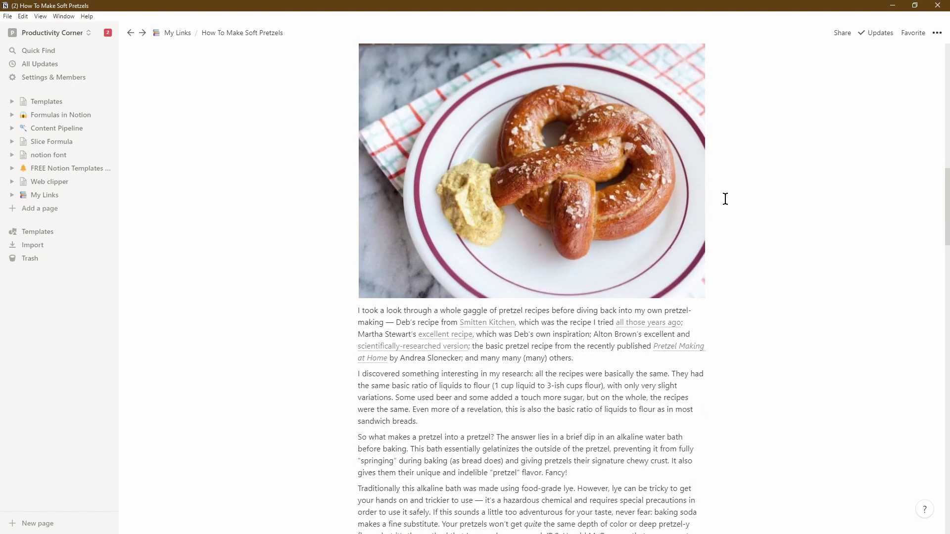
{"action": "scroll", "coordinate": [725, 199], "scroll_direction": "down", "scroll_amount": 6}
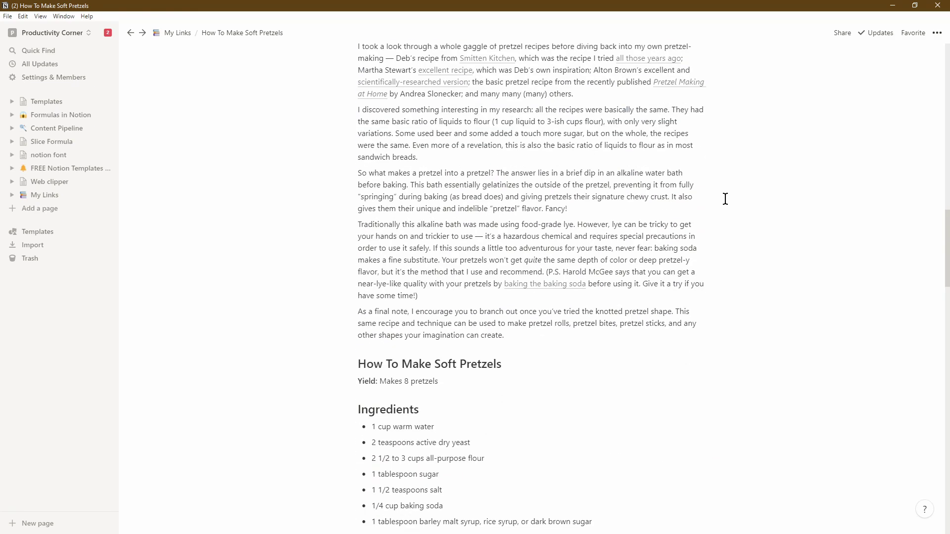
{"action": "scroll", "coordinate": [725, 199], "scroll_direction": "down", "scroll_amount": 6}
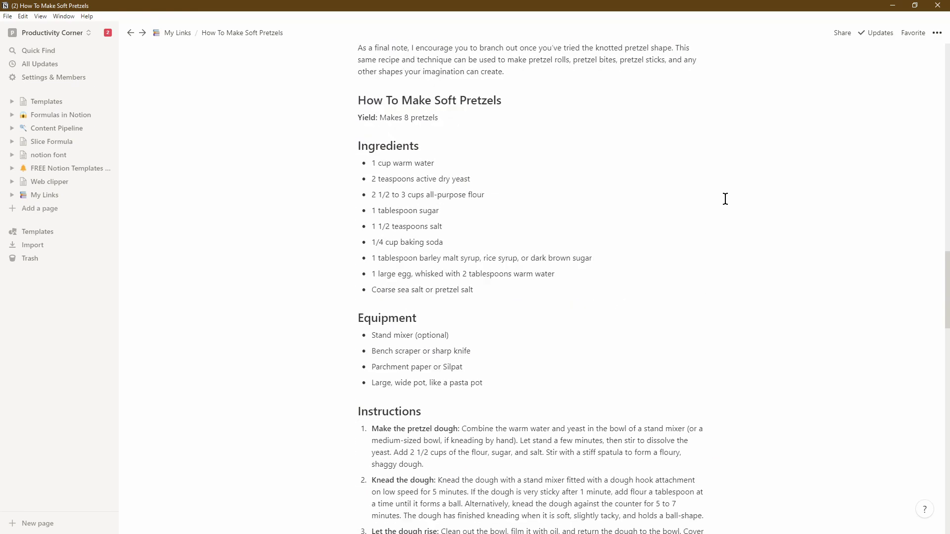
{"action": "scroll", "coordinate": [726, 199], "scroll_direction": "down", "scroll_amount": 3}
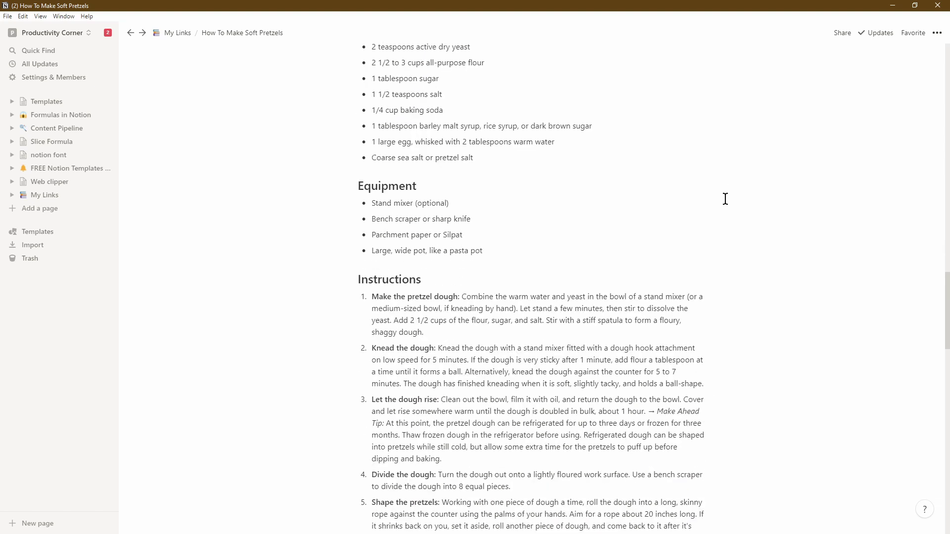
{"action": "scroll", "coordinate": [725, 199], "scroll_direction": "down", "scroll_amount": 6}
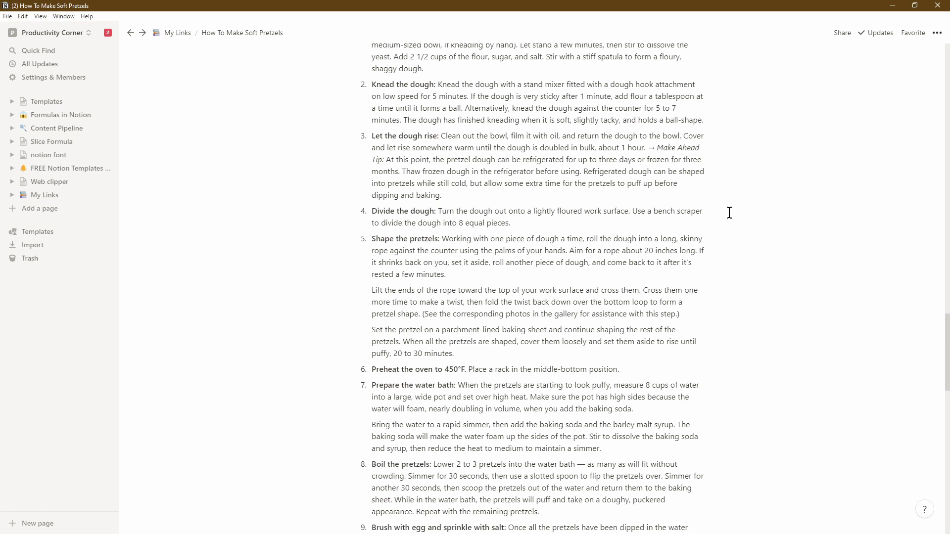
{"action": "scroll", "coordinate": [729, 213], "scroll_direction": "down", "scroll_amount": 6}
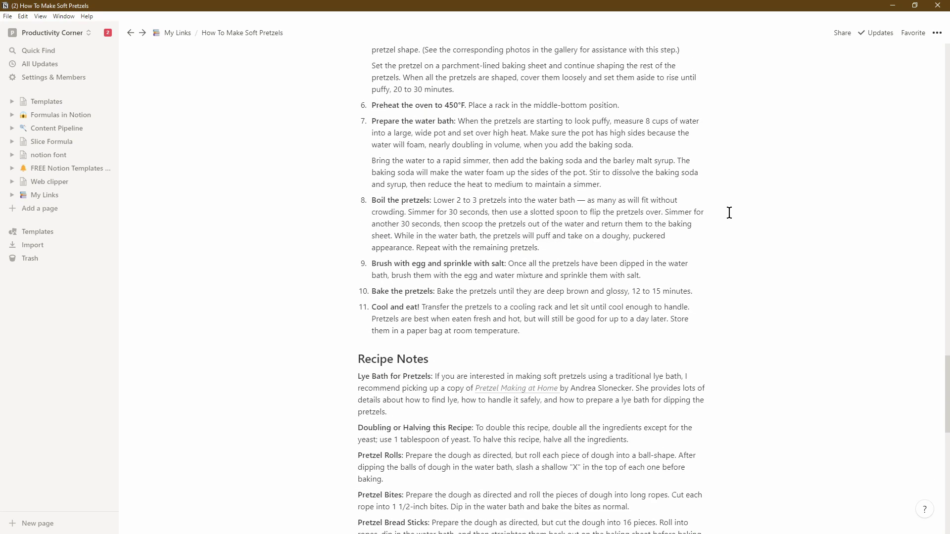
- Examine the remaining recipe notes, closing image and author note of the clipped pretzel page, and return to its title
{"action": "scroll", "coordinate": [729, 213], "scroll_direction": "down", "scroll_amount": 3}
{"action": "scroll", "coordinate": [727, 214], "scroll_direction": "down", "scroll_amount": 3}
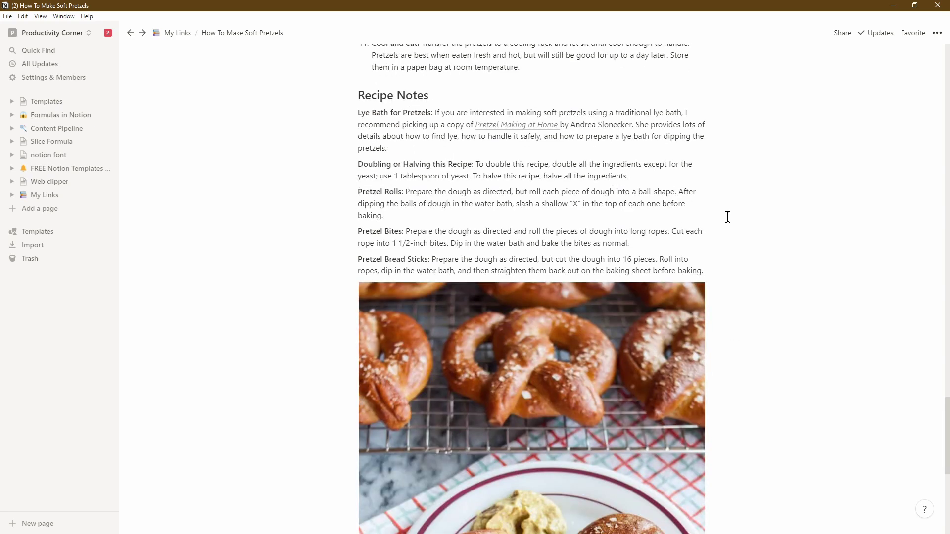
{"action": "scroll", "coordinate": [728, 217], "scroll_direction": "down", "scroll_amount": 6}
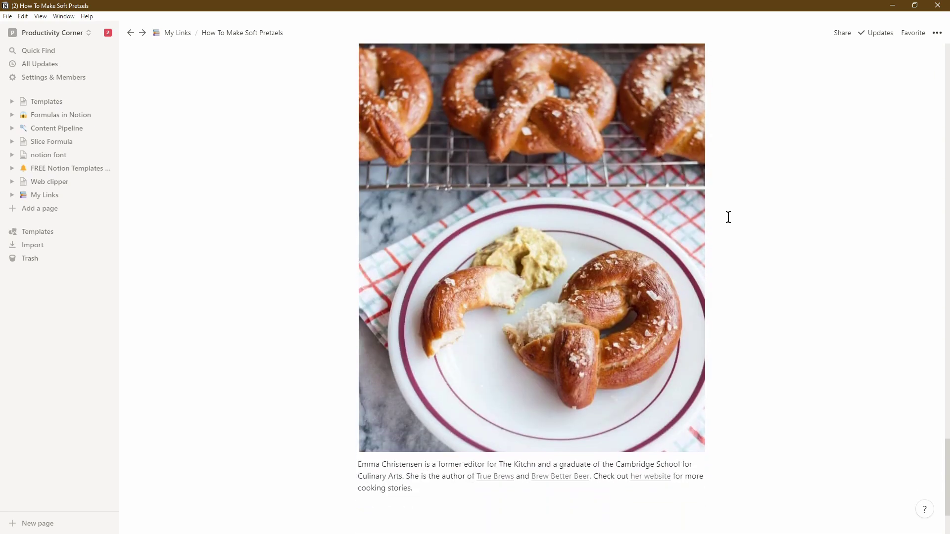
{"action": "scroll", "coordinate": [728, 217], "scroll_direction": "down", "scroll_amount": 3}
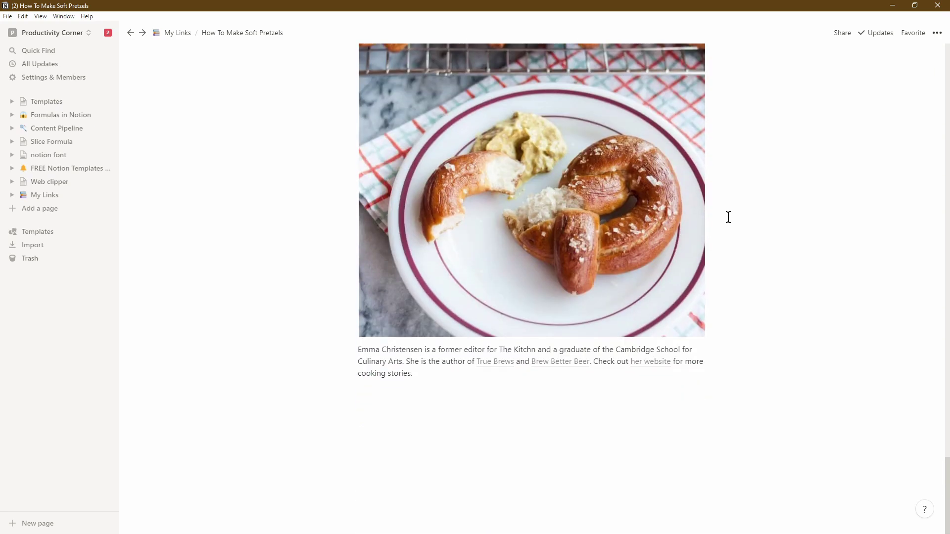
{"action": "scroll", "coordinate": [728, 216], "scroll_direction": "up", "scroll_amount": 15}
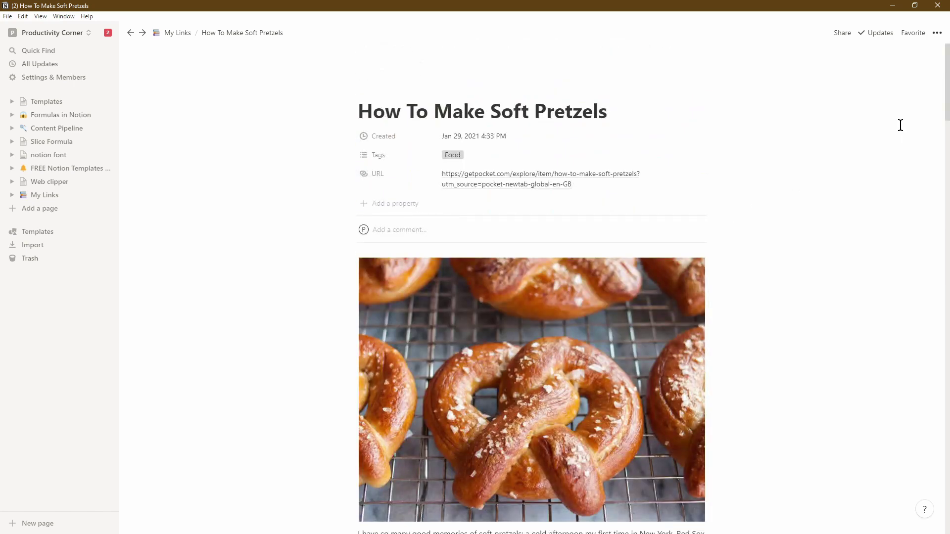
- Set the "How To Make Soft Pretzels" page to full width, add a rocket icon and a cover image, and return to "My Links"
{"action": "left_click", "coordinate": [937, 33]}
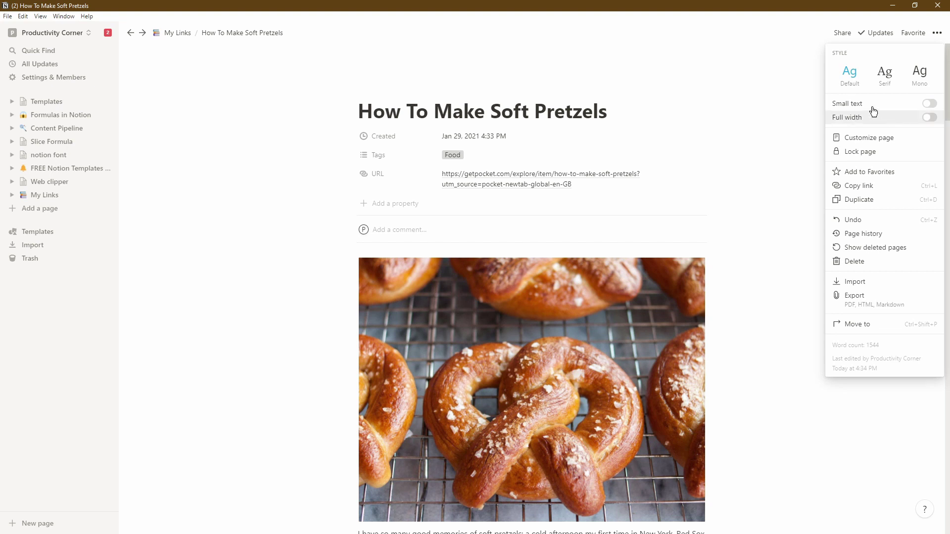
{"action": "left_click", "coordinate": [903, 118]}
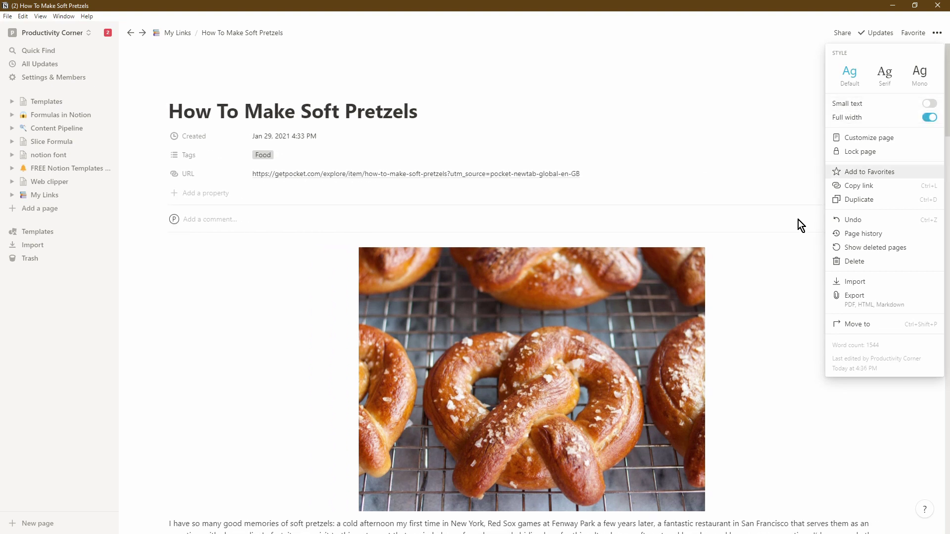
{"action": "left_click", "coordinate": [786, 252]}
{"action": "left_click", "coordinate": [186, 91]}
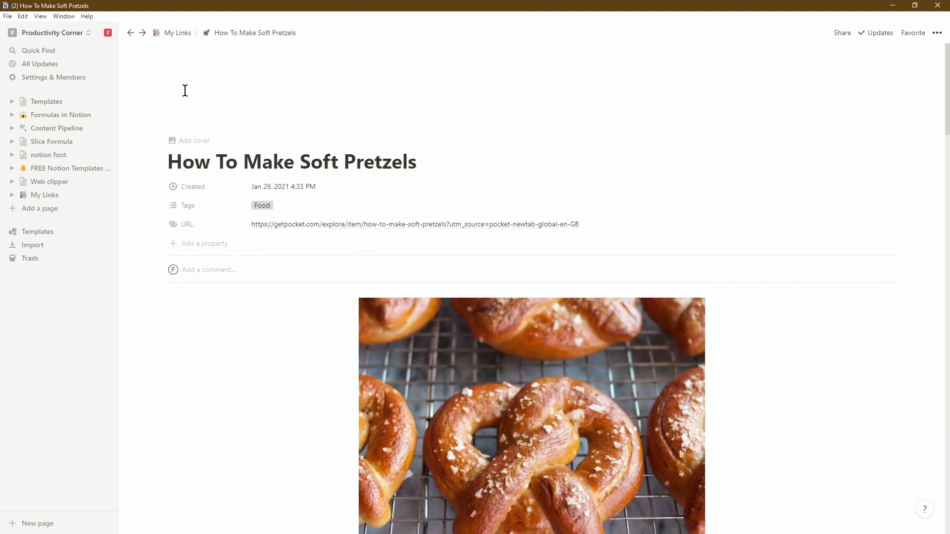
{"action": "left_click", "coordinate": [195, 145]}
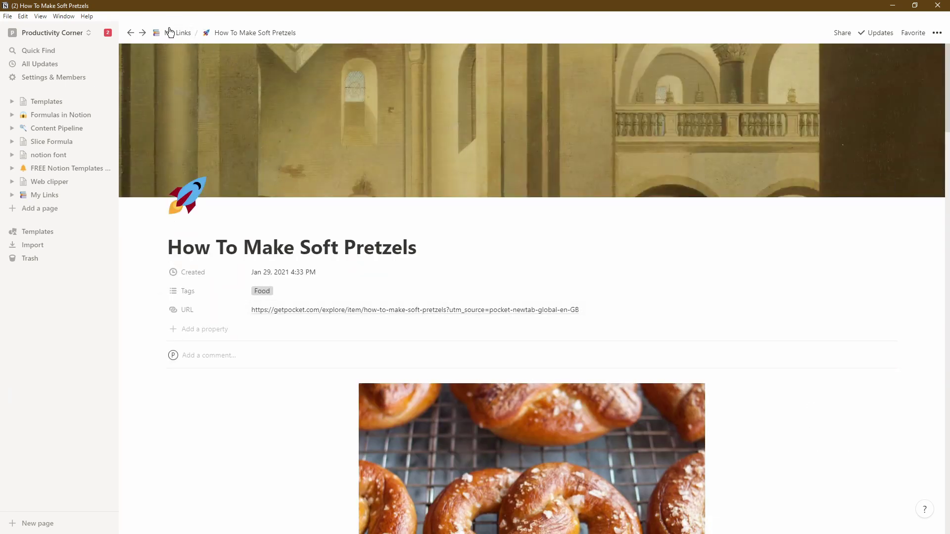
{"action": "left_click", "coordinate": [170, 34]}
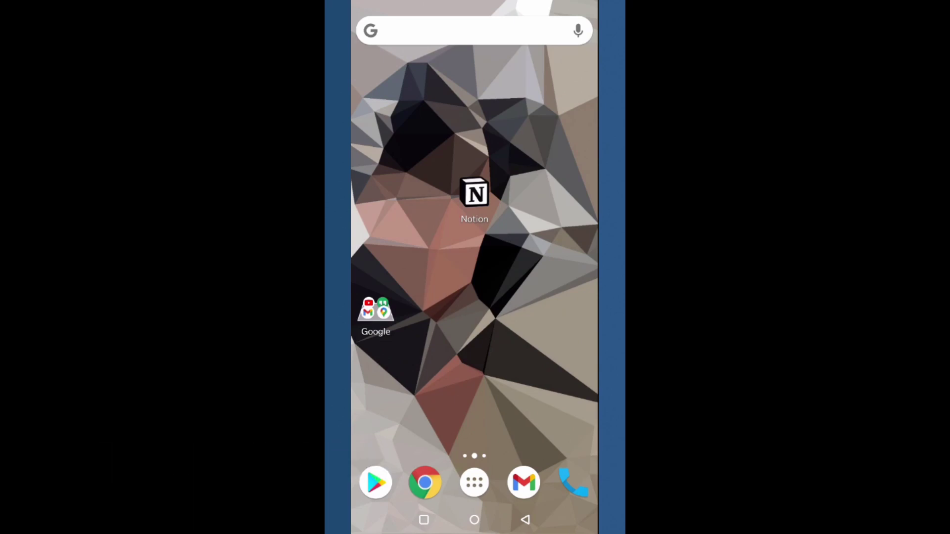
- On the Android phone, view the Notion app's listing in the Play Store and return to the home screen
{"action": "left_click", "coordinate": [376, 482]}
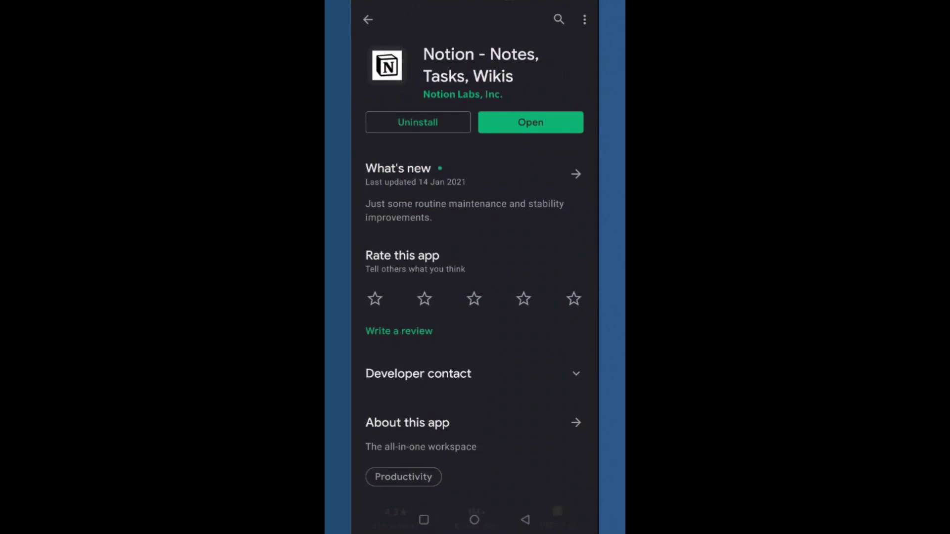
{"action": "key", "text": "super"}
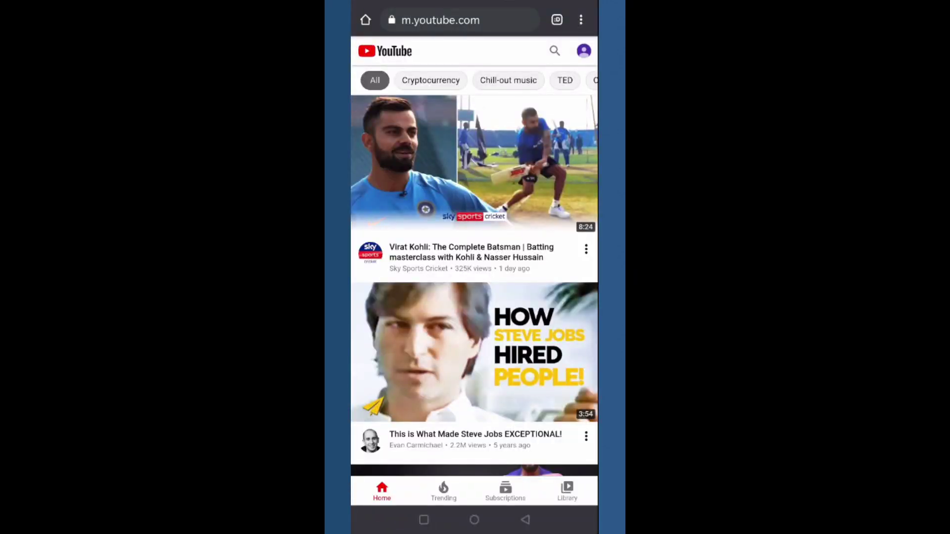
- Open the video "This is What Made Steve Jobs EXCEPTIONAL!" on mobile YouTube and share its link to Notion
{"action": "scroll", "coordinate": [474, 287], "scroll_direction": "down", "scroll_amount": 3}
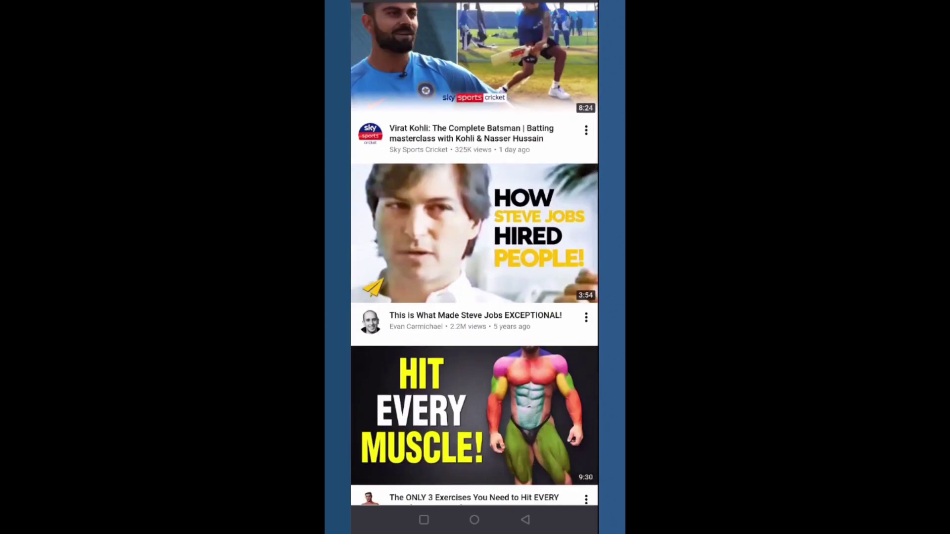
{"action": "left_click", "coordinate": [474, 232]}
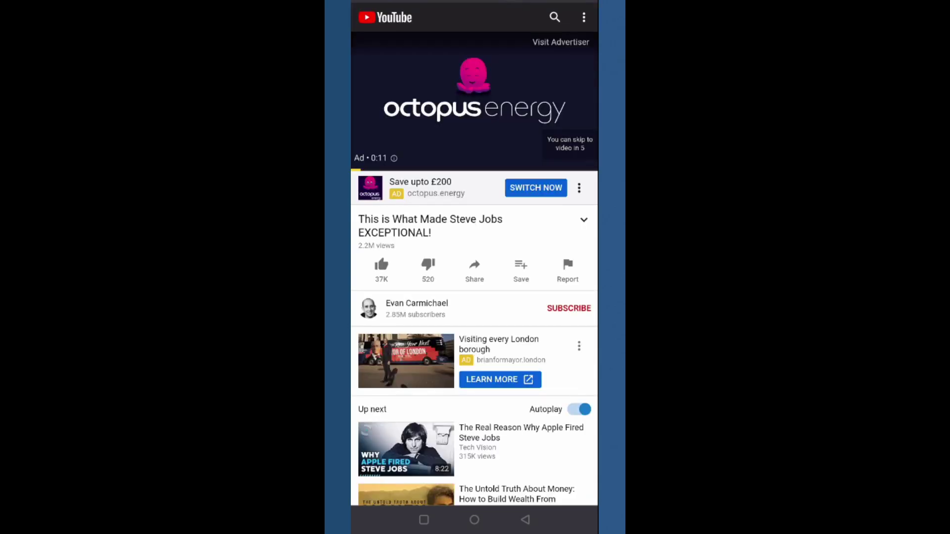
{"action": "left_click", "coordinate": [474, 270]}
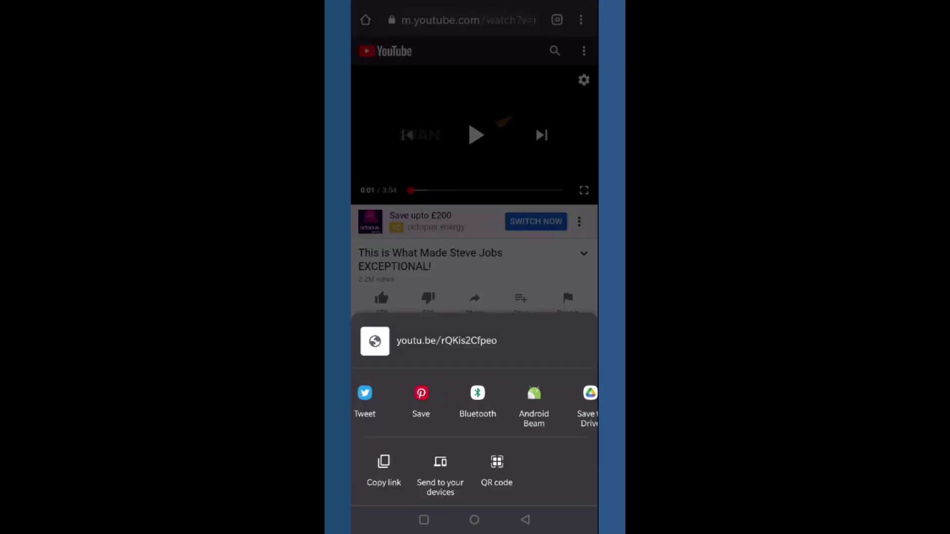
{"action": "scroll", "coordinate": [474, 403], "scroll_direction": "right", "scroll_amount": 2}
{"action": "left_click", "coordinate": [565, 403]}
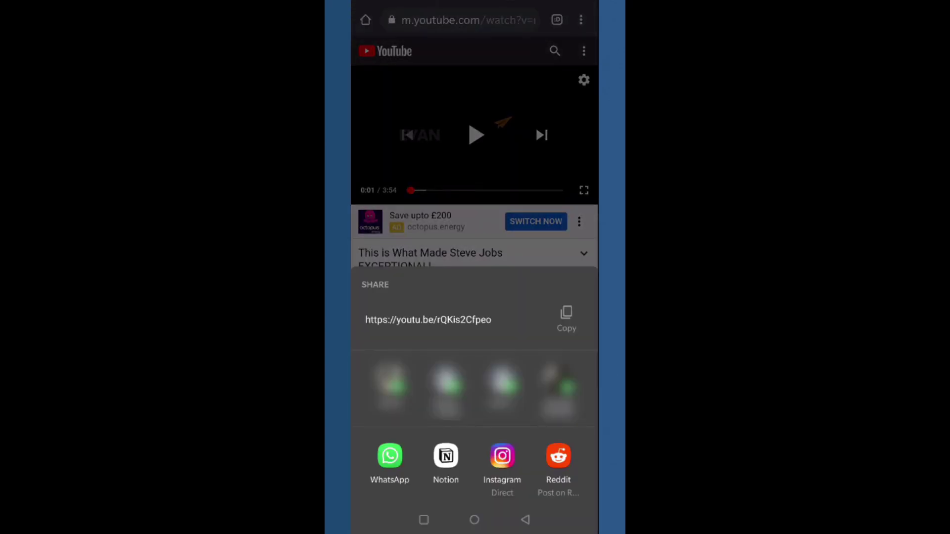
{"action": "left_click", "coordinate": [446, 455]}
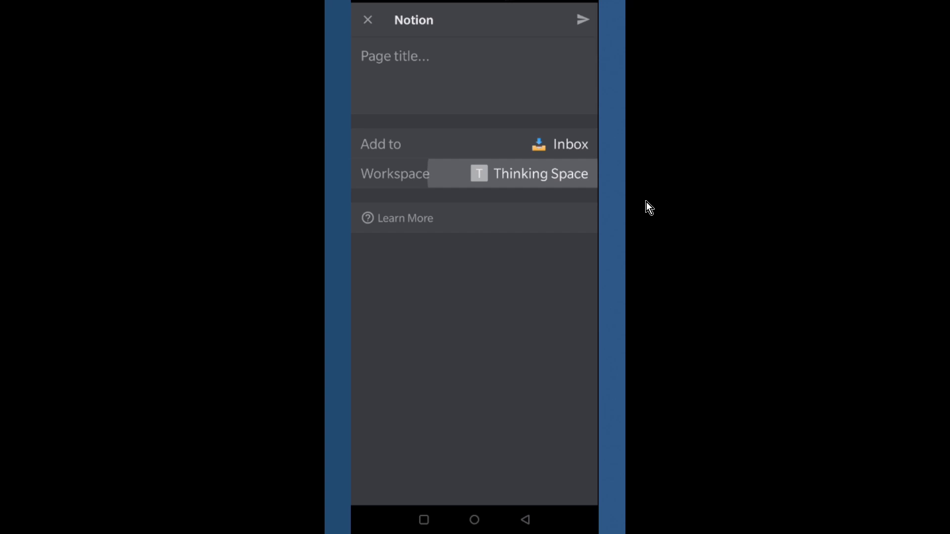
- Title the shared link "Steve Jobs motivation" and save it to "My Links" in the Productivity Corner workspace
{"action": "type", "text": "Steve"}
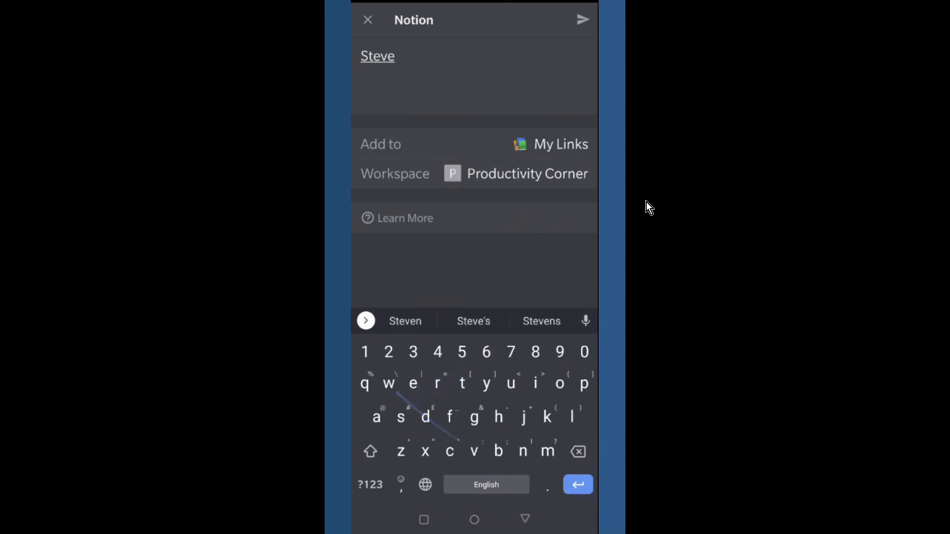
{"action": "type", "text": " Jobs motivation"}
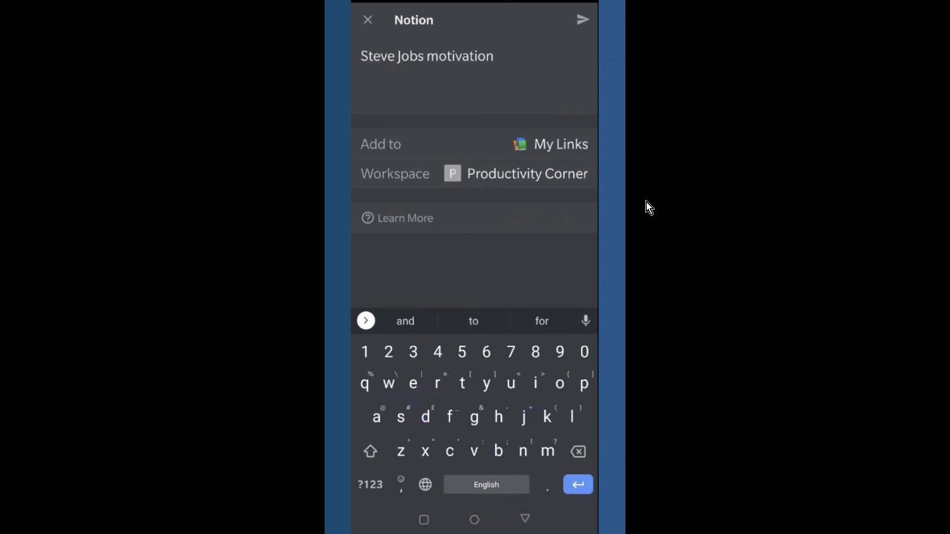
{"action": "key", "text": "Return"}
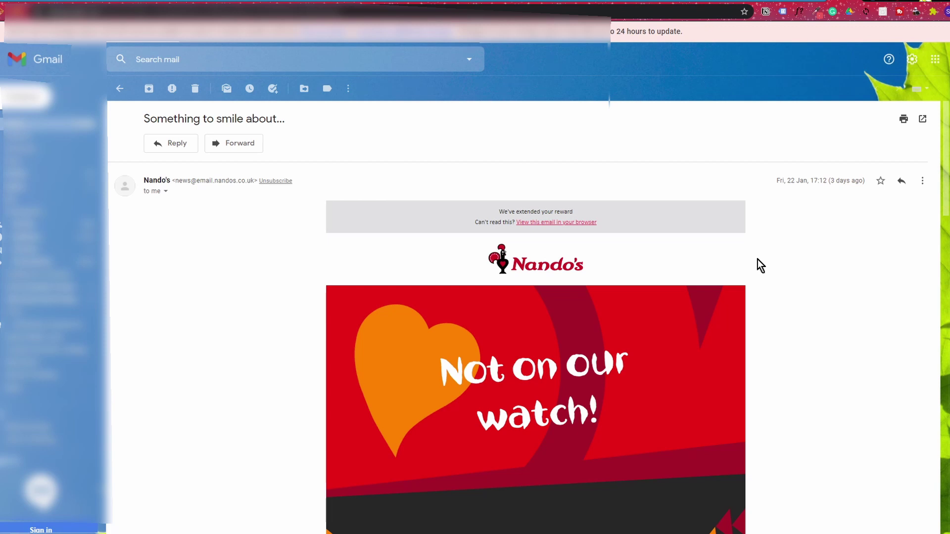
{"action": "left_click", "coordinate": [764, 11]}
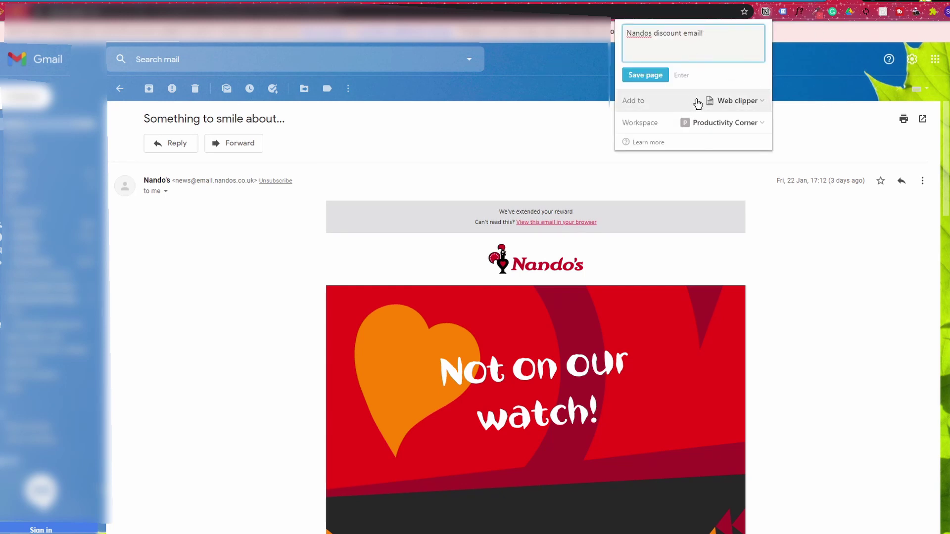
{"action": "left_click", "coordinate": [649, 76]}
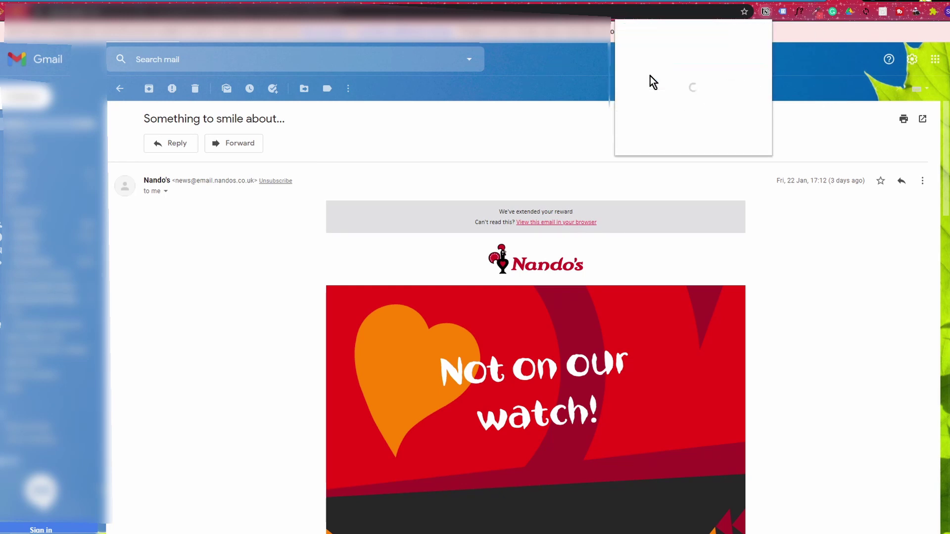
{"action": "left_click", "coordinate": [697, 79]}
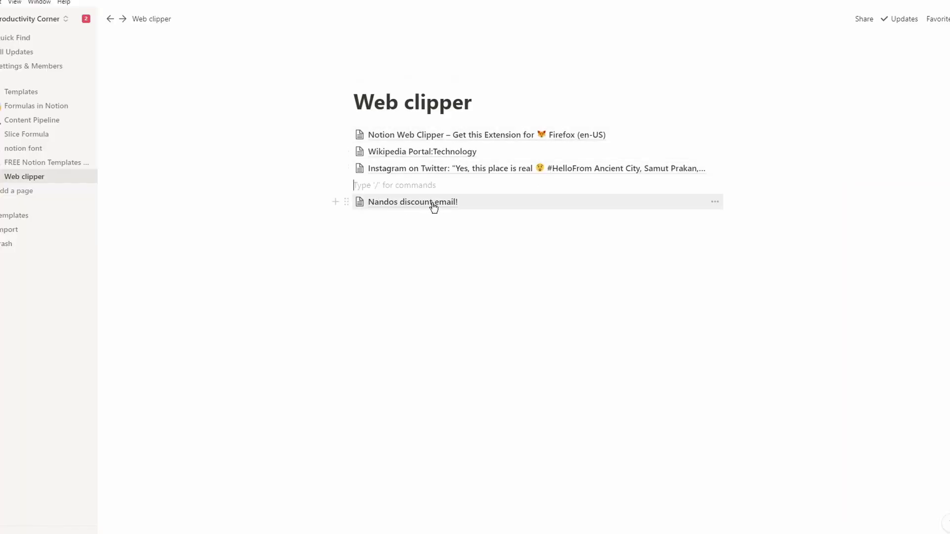
- Open "Nandos discount email!" from the "Web clipper" page and compare its saved link with the original email in Gmail
{"action": "left_click", "coordinate": [388, 204]}
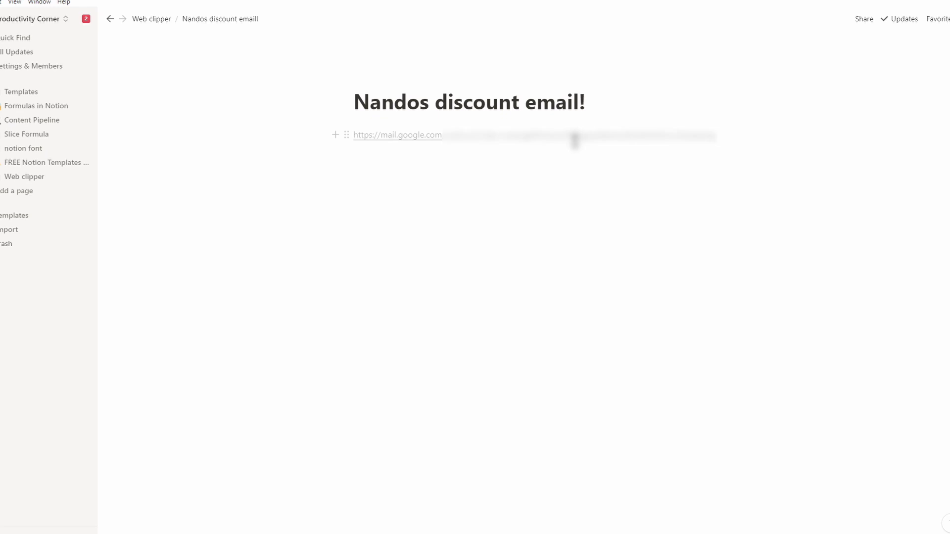
{"action": "left_click_drag", "start_coordinate": [552, 134], "coordinate": [550, 143]}
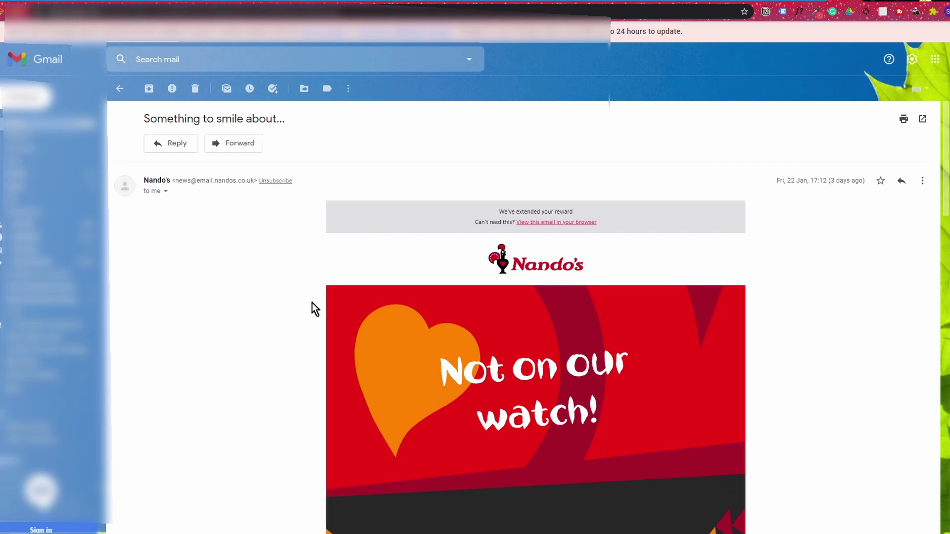
{"action": "key", "text": "alt+Tab"}
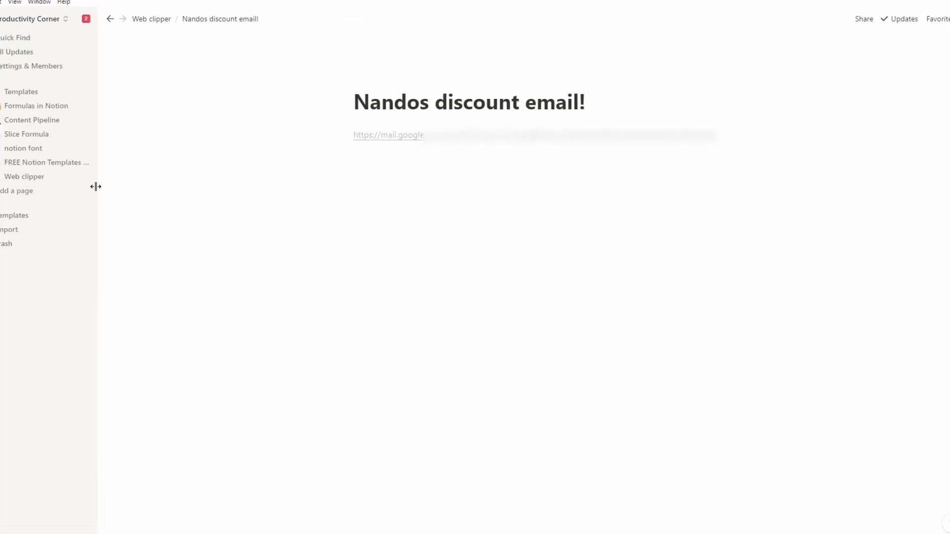
- Open the FREE Notion Templates Library page in the Productivity Corner workspace
{"action": "left_click", "coordinate": [34, 165]}
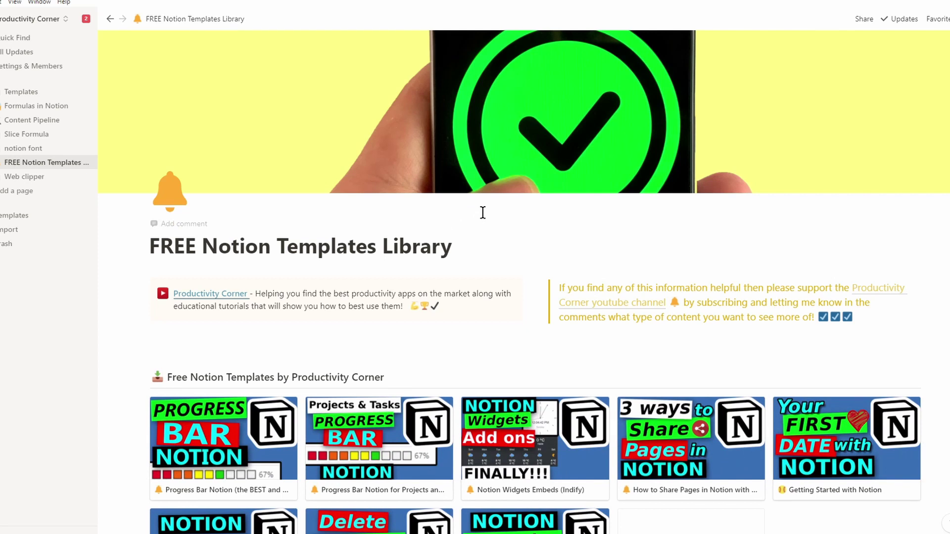